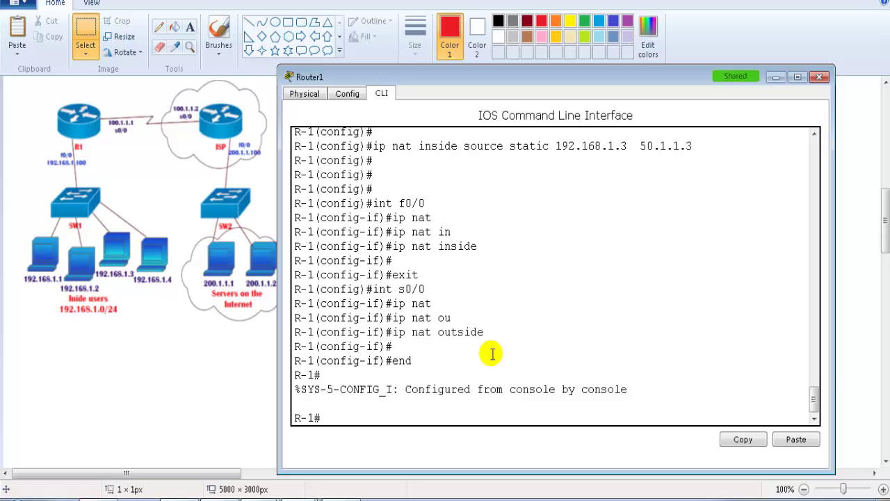
# Display the NAT translation table on R-1 with the command sh ip nat translations.
pyautogui.press('Return')
pyautogui.press('Return')
pyautogui.press('Return')
pyautogui.write('sh ip ')
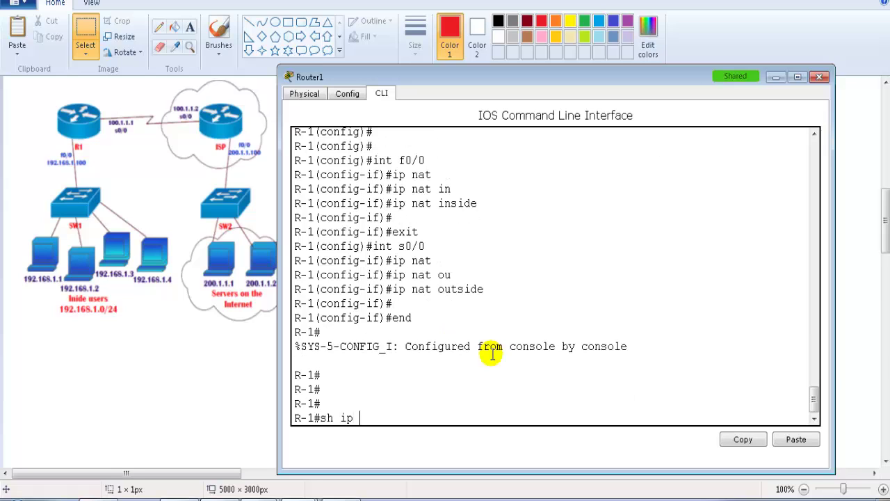
pyautogui.write('nat')
pyautogui.press('Tab')
pyautogui.write('tr')
pyautogui.press('Tab')
pyautogui.press('Return')
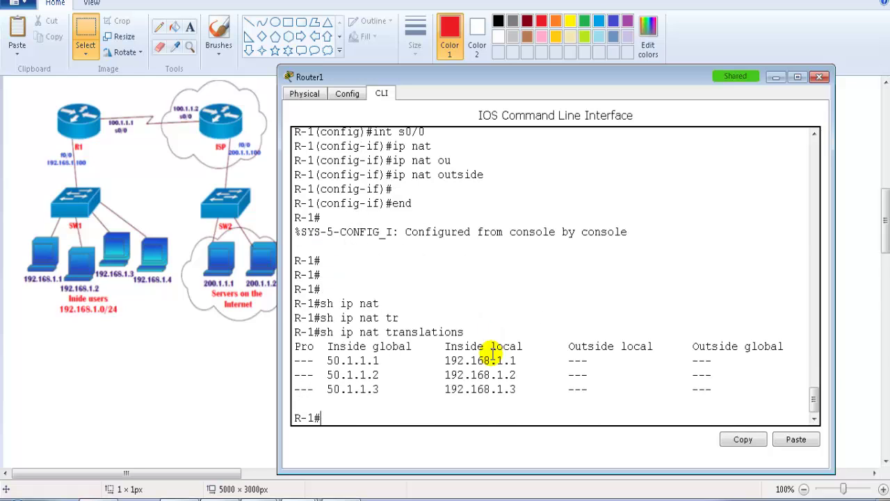
# Highlight the sh ip nat translations command, then the inside local address 192.168.1.1 and the inside global address 50.1.1.1.
pyautogui.moveTo(324, 332); pyautogui.dragTo(490, 337)
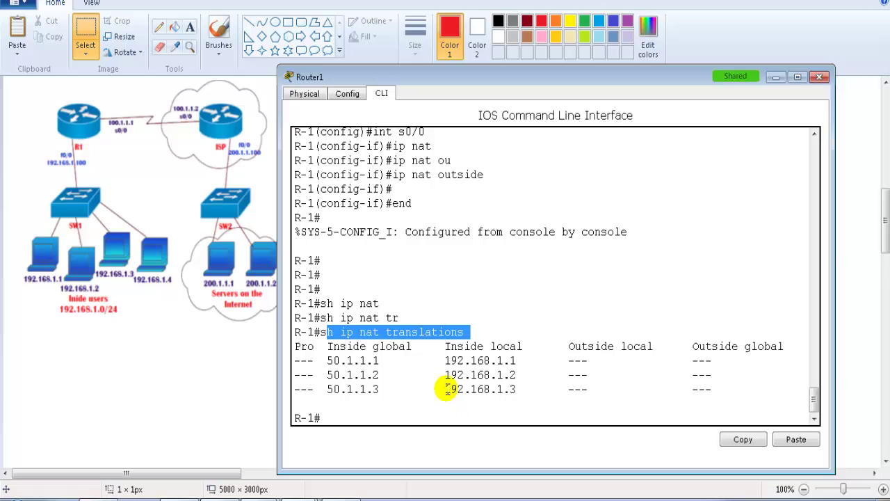
pyautogui.moveTo(443, 360); pyautogui.dragTo(516, 360)
pyautogui.moveTo(325, 360); pyautogui.dragTo(380, 361)
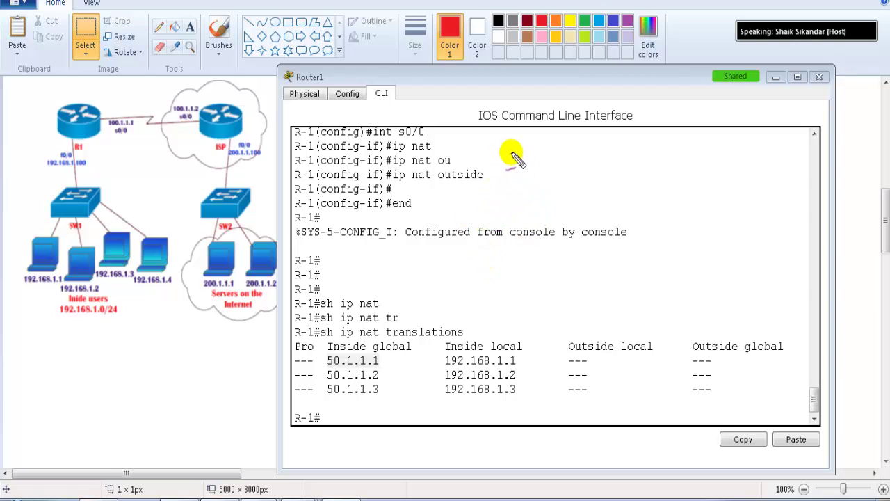
# Annotate the screen with the handwritten words "Inside", underlined, and "Outside" below it, each followed by an arrow.
pyautogui.moveTo(518, 163)
pyautogui.mouseDown()
pyautogui.moveTo(550, 162)
pyautogui.moveTo(553, 151)
pyautogui.moveTo(571, 164)
pyautogui.mouseUp()
pyautogui.moveTo(509, 177); pyautogui.dragTo(586, 177)
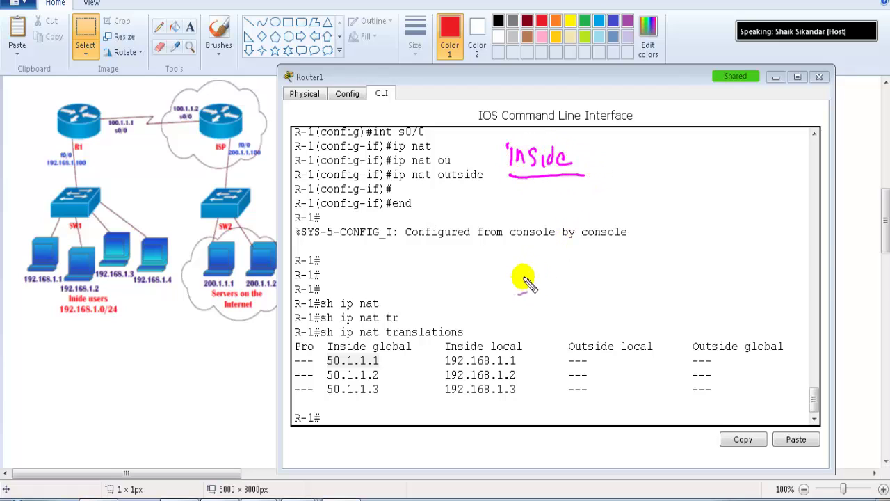
pyautogui.moveTo(523, 277)
pyautogui.mouseDown()
pyautogui.moveTo(512, 266)
pyautogui.moveTo(622, 275)
pyautogui.moveTo(613, 279)
pyautogui.mouseUp()
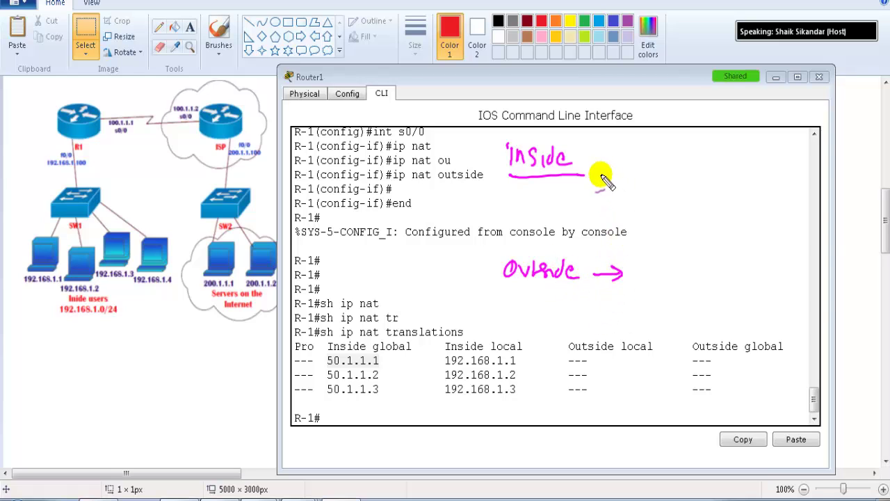
pyautogui.moveTo(596, 162); pyautogui.dragTo(622, 161)
pyautogui.moveTo(596, 169); pyautogui.dragTo(623, 169)
pyautogui.moveTo(617, 155); pyautogui.dragTo(628, 165)
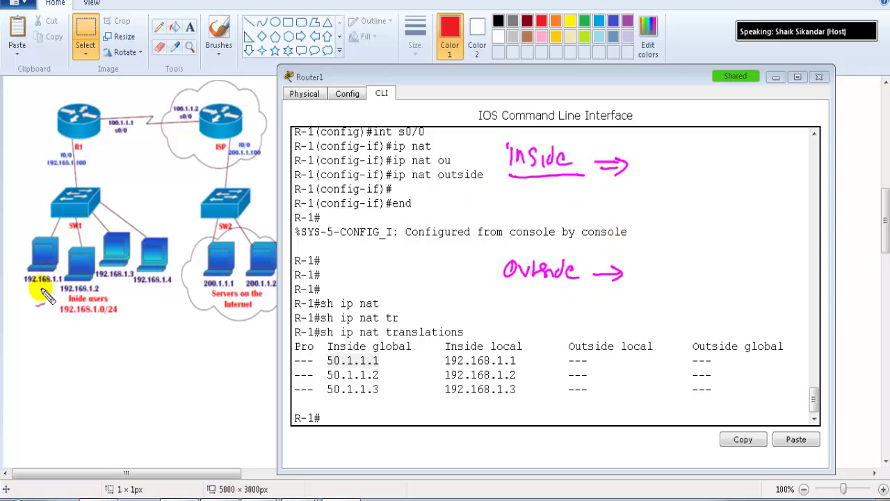
# Circle host 192.168.1.1 in the diagram with the label "Inside" and the Internet servers with the label "Outside".
pyautogui.moveTo(42, 291)
pyautogui.mouseDown()
pyautogui.moveTo(30, 274)
pyautogui.moveTo(66, 275)
pyautogui.mouseUp()
pyautogui.moveTo(27, 306)
pyautogui.mouseDown()
pyautogui.moveTo(39, 317)
pyautogui.moveTo(70, 298)
pyautogui.mouseUp()
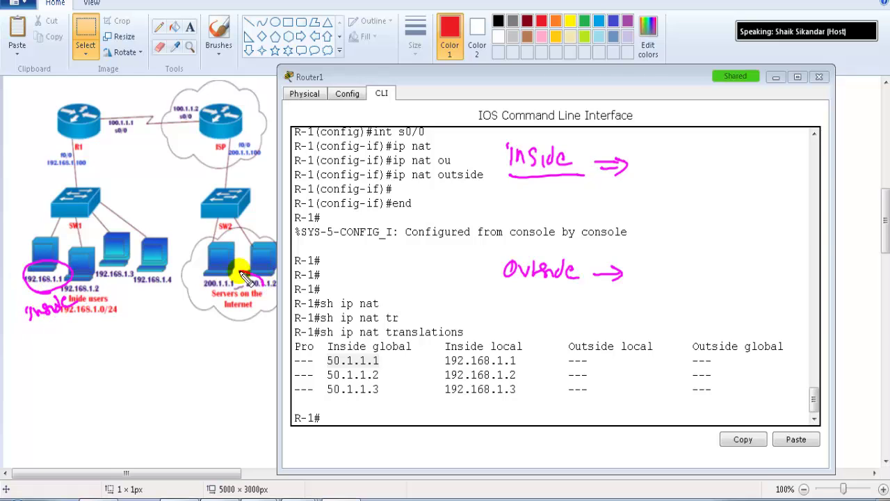
pyautogui.moveTo(247, 272)
pyautogui.mouseDown()
pyautogui.moveTo(246, 315)
pyautogui.moveTo(230, 308)
pyautogui.moveTo(221, 329)
pyautogui.moveTo(266, 321)
pyautogui.mouseUp()
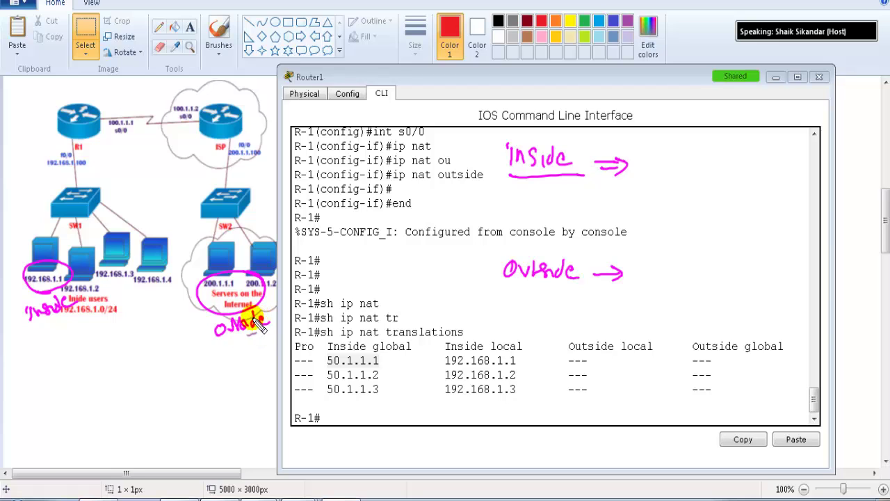
# Branch the "Inside" note into "local" and "global" in red, and circle the Inside local and Inside global column headings.
pyautogui.moveTo(626, 167); pyautogui.dragTo(657, 186)
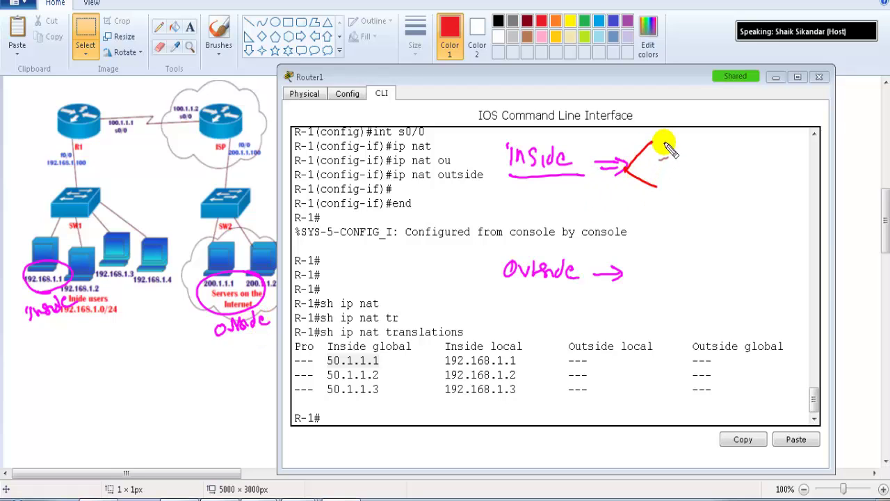
pyautogui.moveTo(659, 129)
pyautogui.mouseDown()
pyautogui.moveTo(673, 145)
pyautogui.moveTo(690, 144)
pyautogui.mouseUp()
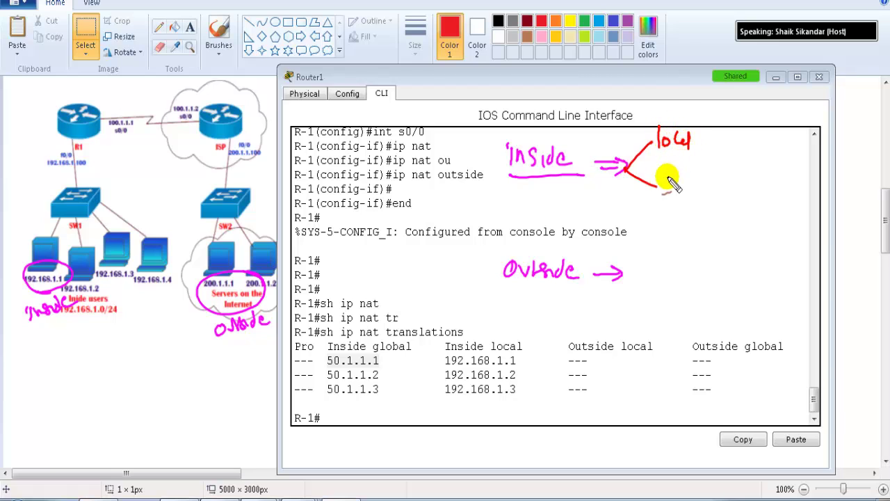
pyautogui.moveTo(660, 173)
pyautogui.mouseDown()
pyautogui.moveTo(657, 182)
pyautogui.moveTo(685, 191)
pyautogui.moveTo(703, 175)
pyautogui.mouseUp()
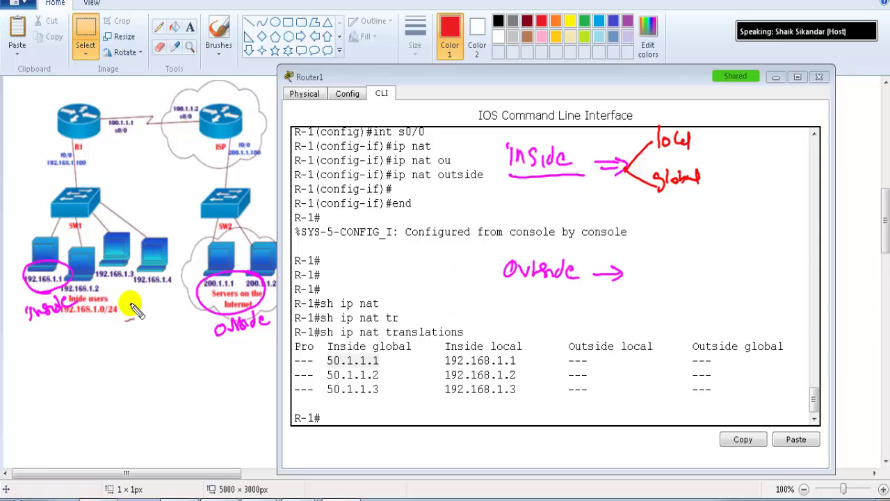
pyautogui.moveTo(523, 337)
pyautogui.mouseDown()
pyautogui.moveTo(480, 332)
pyautogui.moveTo(434, 349)
pyautogui.moveTo(504, 365)
pyautogui.moveTo(466, 335)
pyautogui.moveTo(448, 355)
pyautogui.mouseUp()
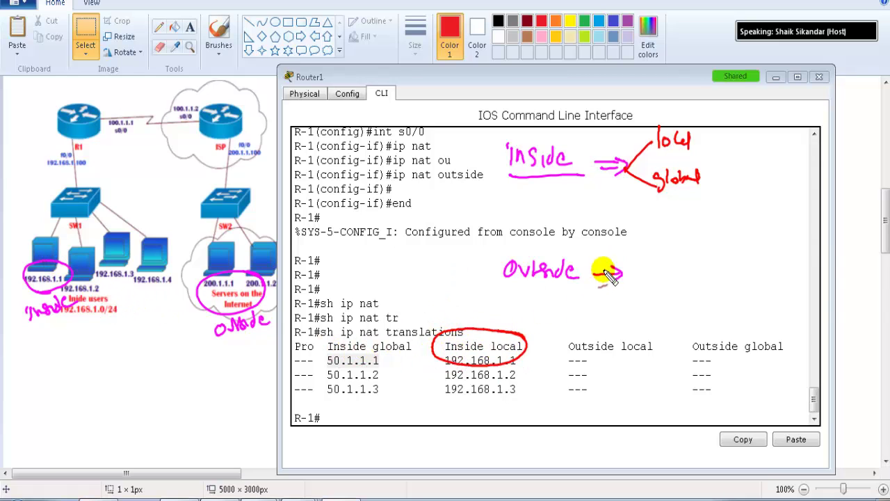
pyautogui.moveTo(384, 363)
pyautogui.mouseDown()
pyautogui.moveTo(375, 334)
pyautogui.moveTo(425, 351)
pyautogui.mouseUp()
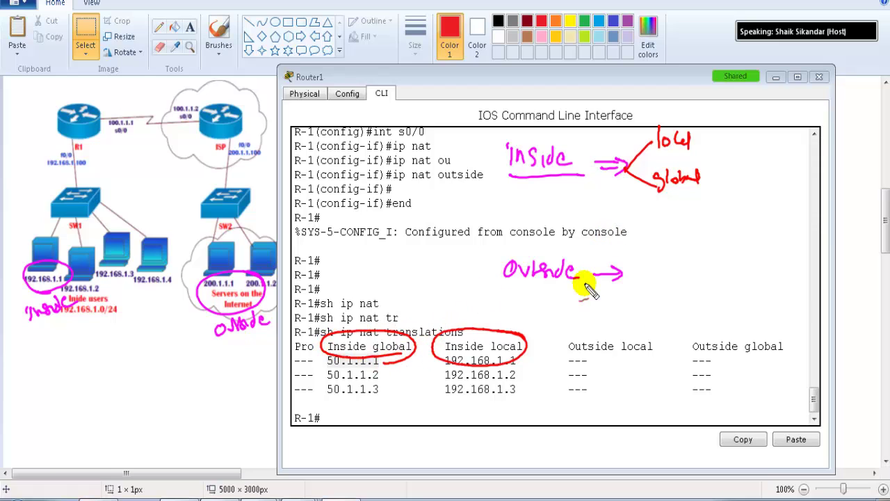
# Branch the "Outside" note into local and global in red, and circle the Outside local and Outside global column headings.
pyautogui.moveTo(616, 278)
pyautogui.mouseDown()
pyautogui.moveTo(654, 272)
pyautogui.moveTo(662, 254)
pyautogui.moveTo(688, 254)
pyautogui.mouseUp()
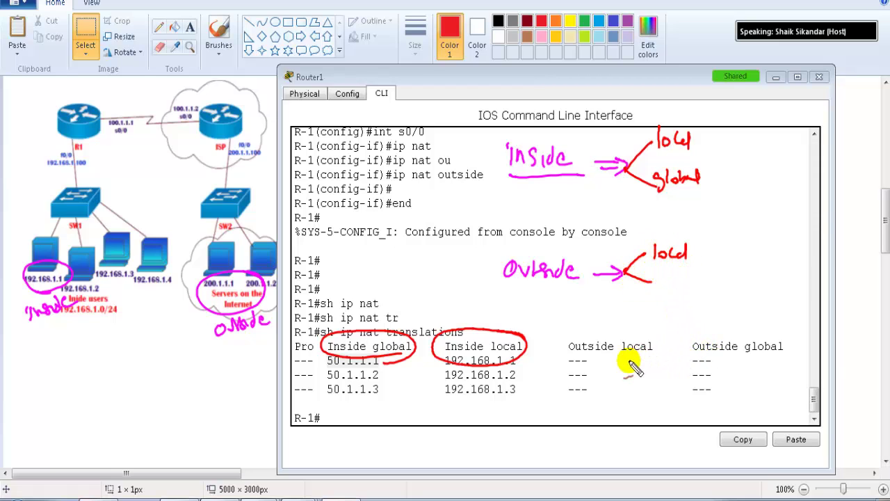
pyautogui.moveTo(617, 362)
pyautogui.mouseDown()
pyautogui.moveTo(611, 329)
pyautogui.moveTo(590, 368)
pyautogui.moveTo(626, 361)
pyautogui.mouseUp()
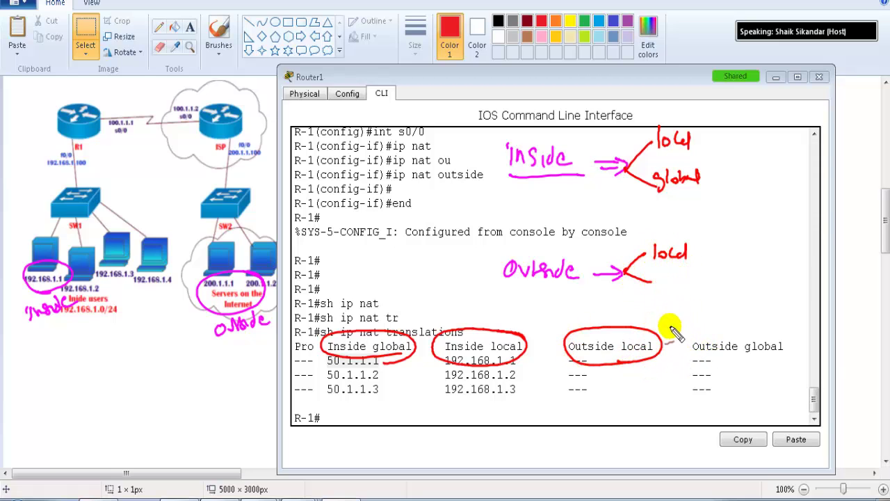
pyautogui.moveTo(660, 280); pyautogui.dragTo(676, 281)
pyautogui.moveTo(701, 358)
pyautogui.mouseDown()
pyautogui.moveTo(788, 345)
pyautogui.moveTo(705, 364)
pyautogui.mouseUp()
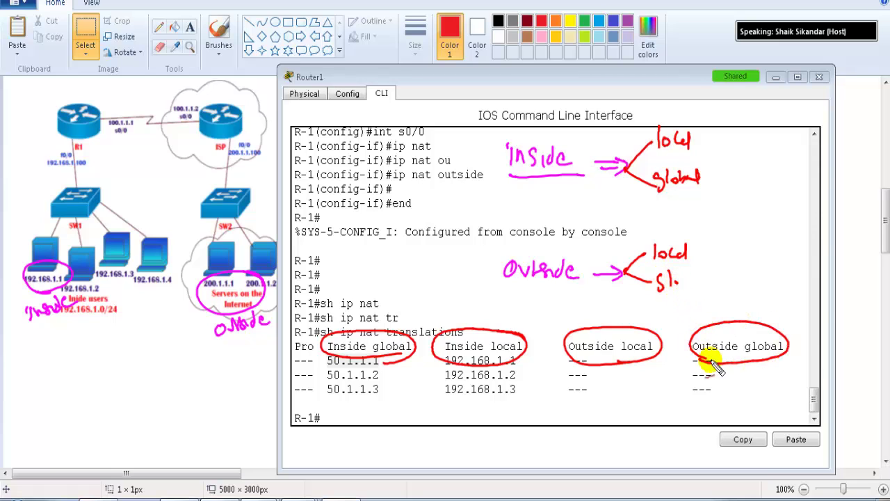
# Join the two outside columns with a curve labelled "Remote (Public)", underline their entries and draw a box around them.
pyautogui.moveTo(616, 370); pyautogui.dragTo(714, 372)
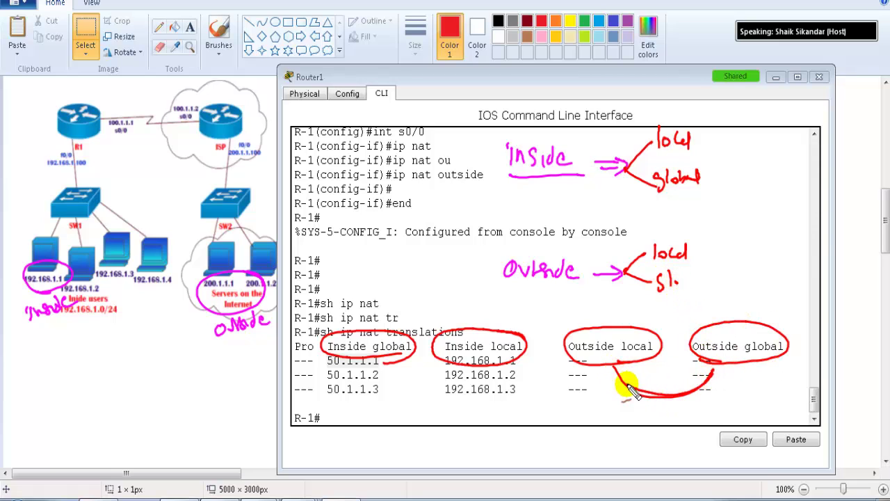
pyautogui.moveTo(664, 413)
pyautogui.mouseDown()
pyautogui.moveTo(714, 402)
pyautogui.moveTo(710, 384)
pyautogui.moveTo(696, 389)
pyautogui.moveTo(720, 412)
pyautogui.moveTo(713, 403)
pyautogui.moveTo(756, 416)
pyautogui.mouseUp()
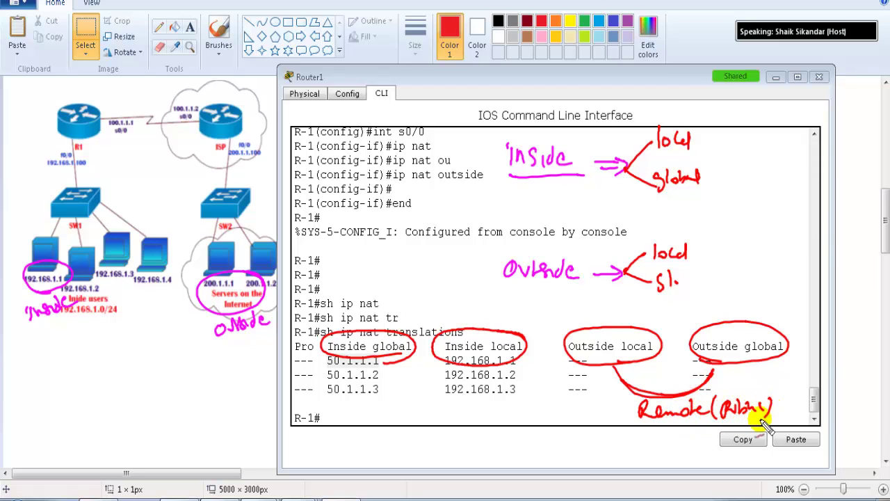
pyautogui.moveTo(596, 383); pyautogui.dragTo(616, 374)
pyautogui.moveTo(591, 391); pyautogui.dragTo(624, 394)
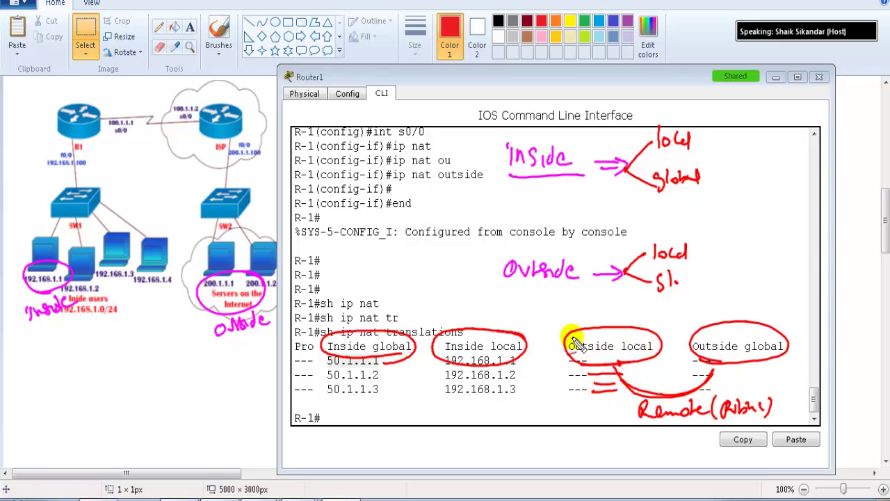
pyautogui.moveTo(561, 324)
pyautogui.mouseDown()
pyautogui.moveTo(565, 394)
pyautogui.moveTo(770, 344)
pyautogui.moveTo(696, 394)
pyautogui.mouseUp()
pyautogui.moveTo(624, 406); pyautogui.dragTo(566, 396)
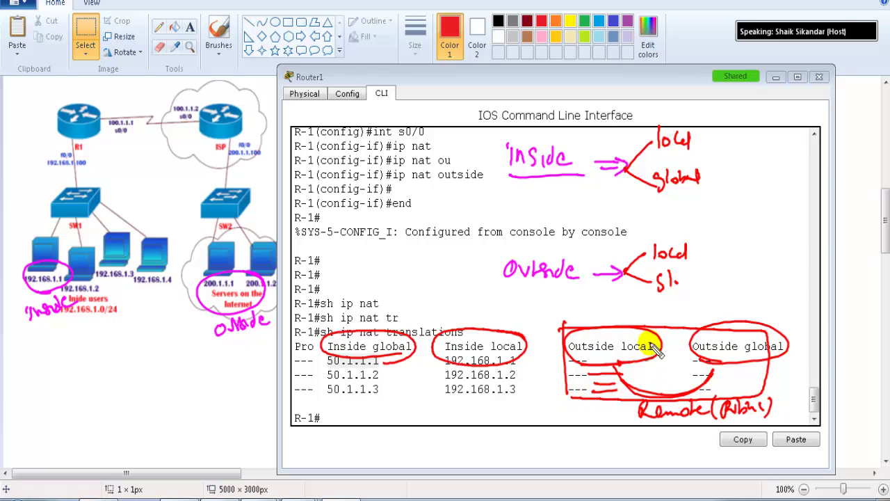
# Encircle the two inside columns with an upward arrow from them, and clear all screen annotations.
pyautogui.moveTo(521, 334)
pyautogui.mouseDown()
pyautogui.moveTo(499, 320)
pyautogui.moveTo(403, 308)
pyautogui.moveTo(317, 353)
pyautogui.moveTo(523, 379)
pyautogui.mouseUp()
pyautogui.moveTo(420, 306)
pyautogui.mouseDown()
pyautogui.moveTo(415, 270)
pyautogui.moveTo(423, 280)
pyautogui.mouseUp()
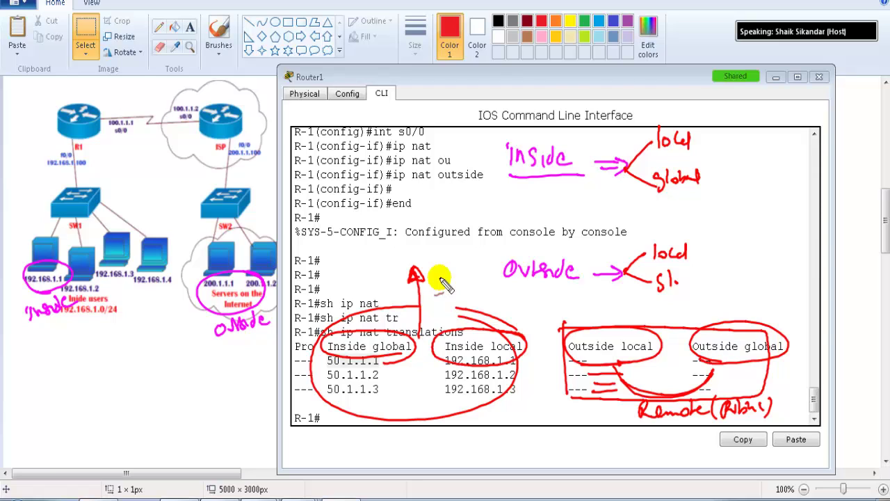
pyautogui.press('Escape')
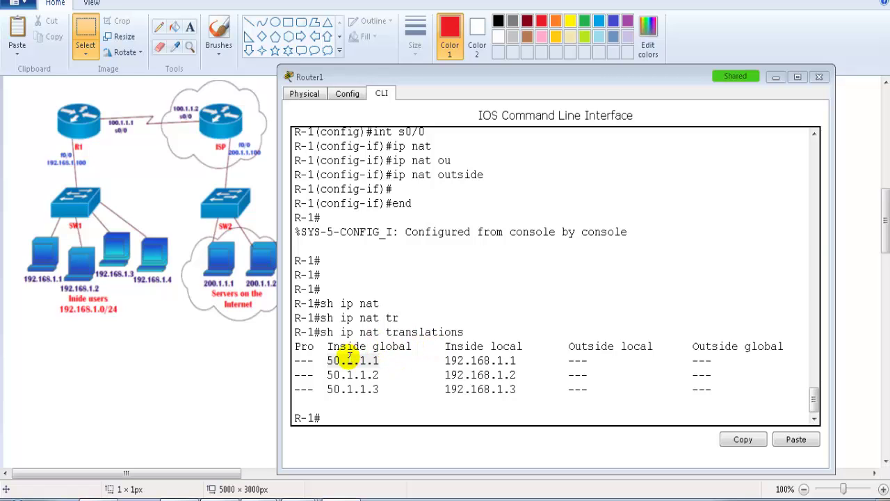
# Move the Router1 window clear of the network diagram and view the two outside servers in the Packet Tracer topology.
pyautogui.moveTo(435, 77); pyautogui.dragTo(473, 61)
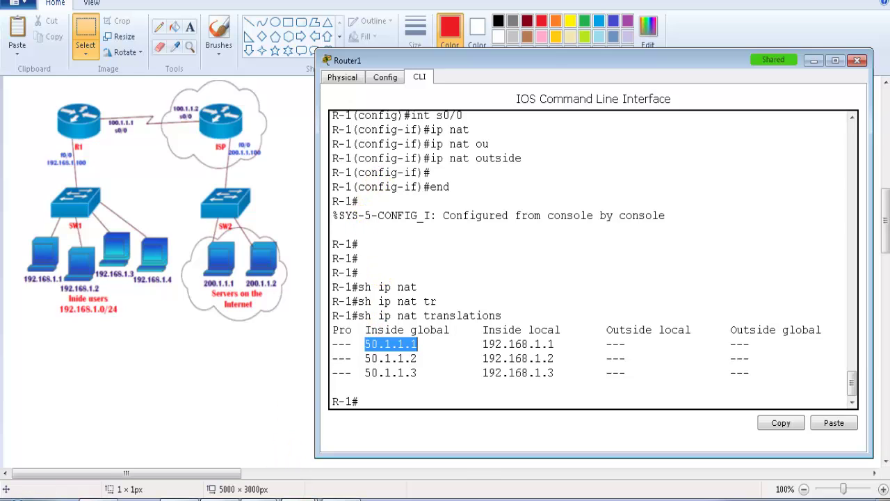
pyautogui.click(301, 499)
pyautogui.click(415, 312)
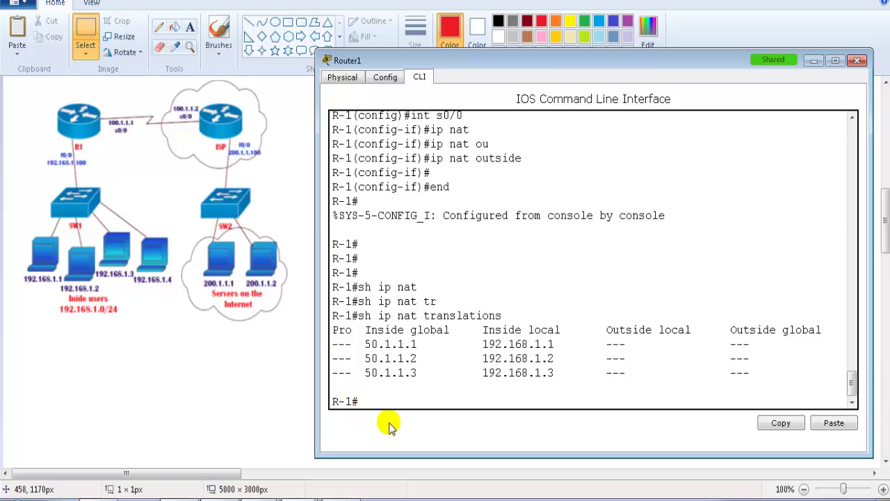
pyautogui.click(307, 496)
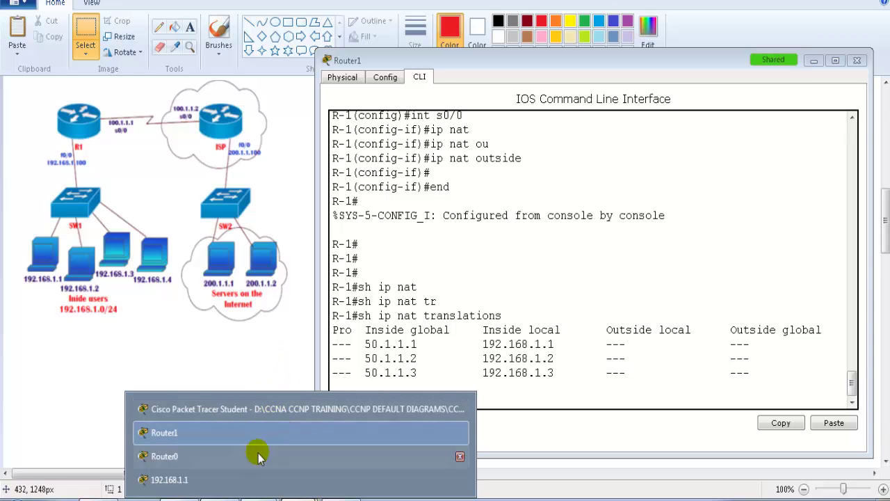
pyautogui.click(260, 410)
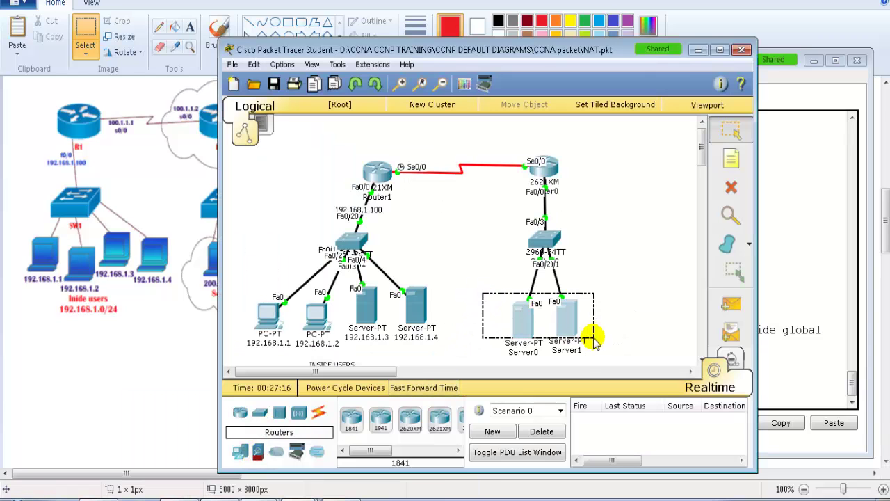
pyautogui.click(698, 50)
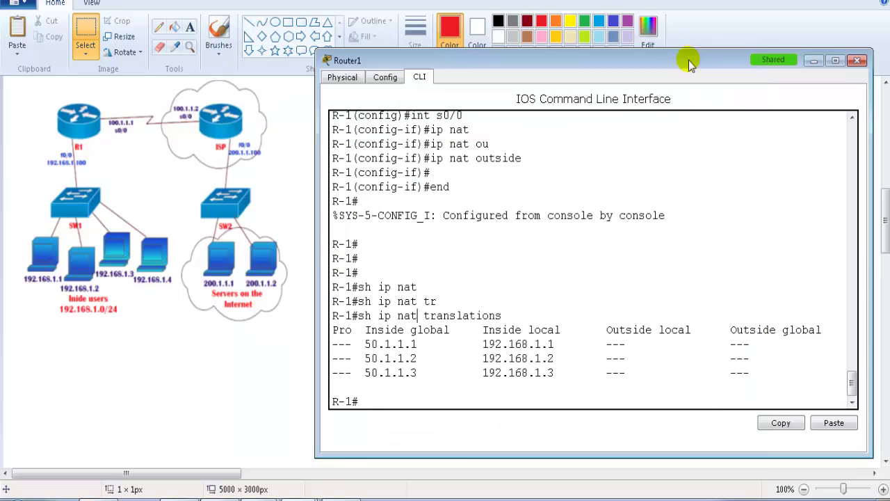
# Switch to the command prompt of PC 192.168.1.1 and add a few blank prompt lines below the old trace output.
pyautogui.click(334, 272)
pyautogui.click(304, 495)
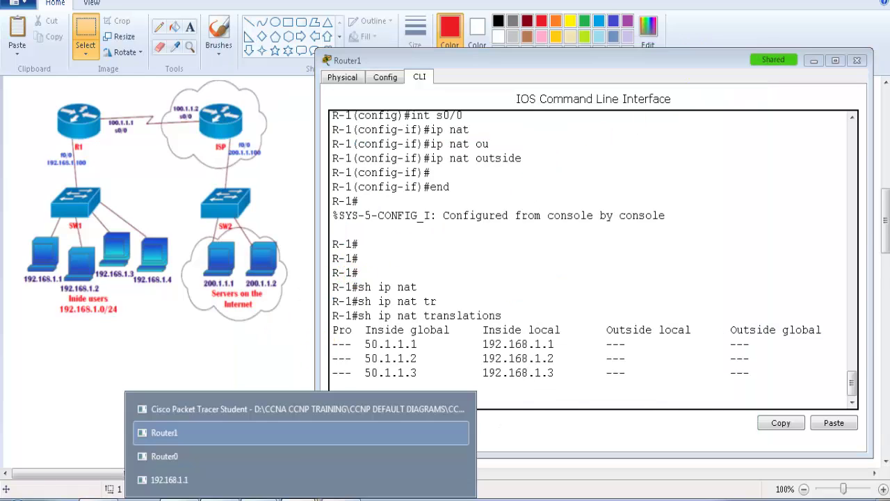
pyautogui.click(189, 478)
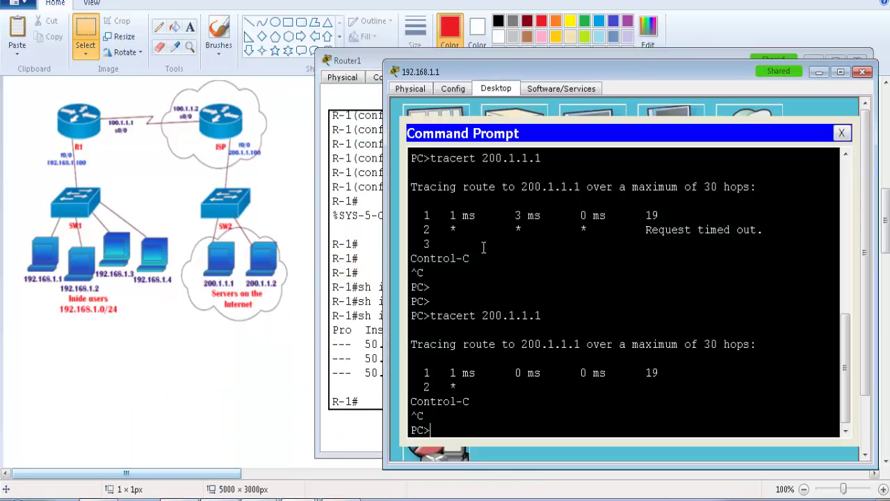
pyautogui.press('Return')
pyautogui.press('Return')
pyautogui.press('Return')
pyautogui.press('Return')
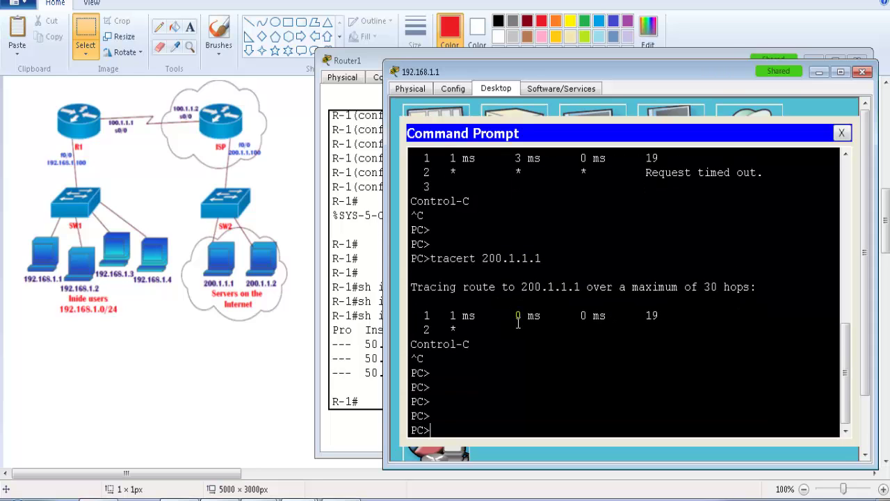
# Close the PC's command prompt and load 200.1.1.1 in its web browser.
pyautogui.click(842, 133)
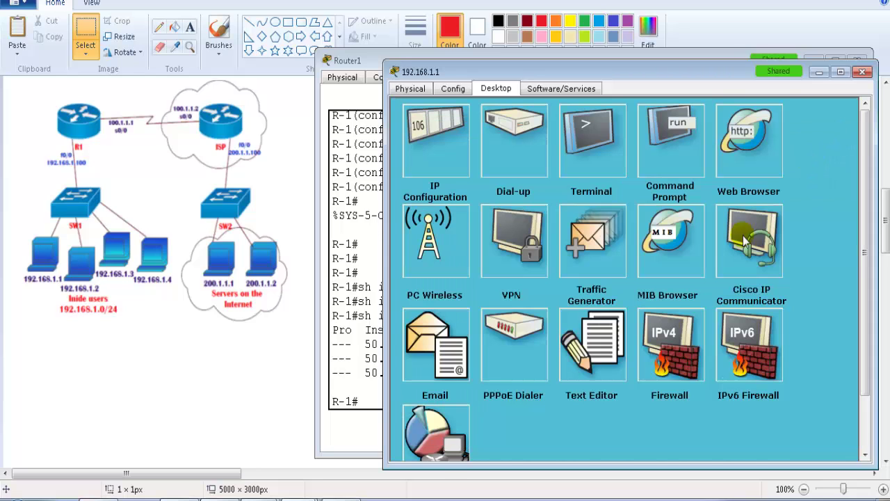
pyautogui.click(742, 163)
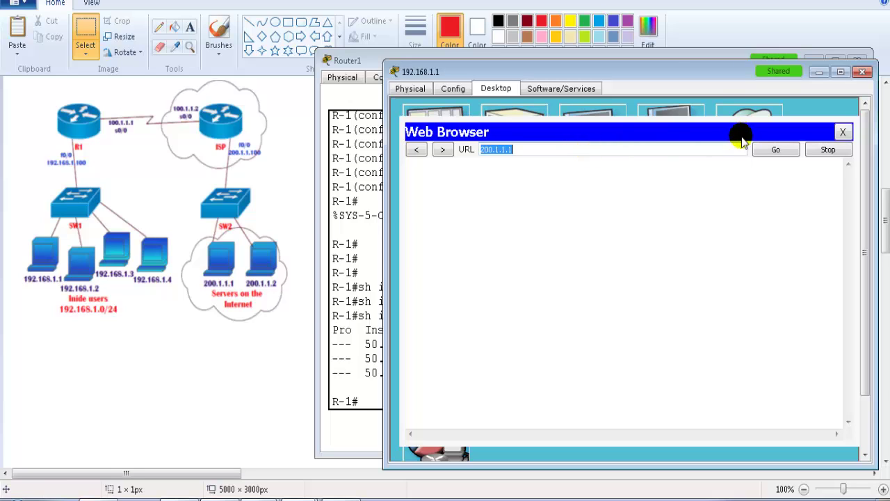
pyautogui.click(759, 149)
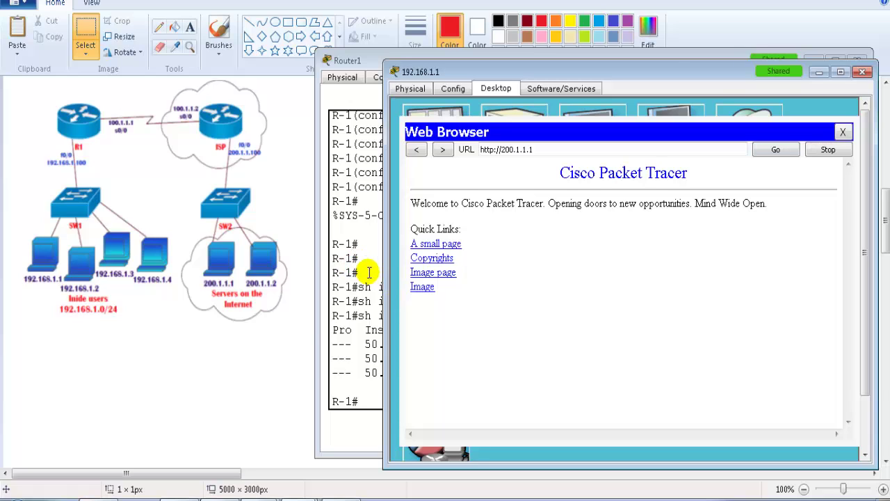
# Switch to the Packet Tracer topology and load 200.1.1.2 in the web browser of PC 192.168.1.2.
pyautogui.click(294, 485)
pyautogui.click(234, 410)
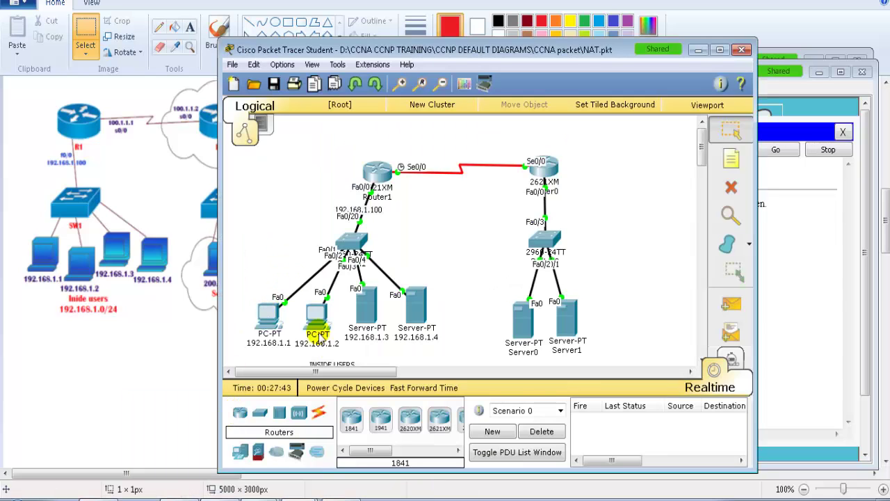
pyautogui.click(322, 324)
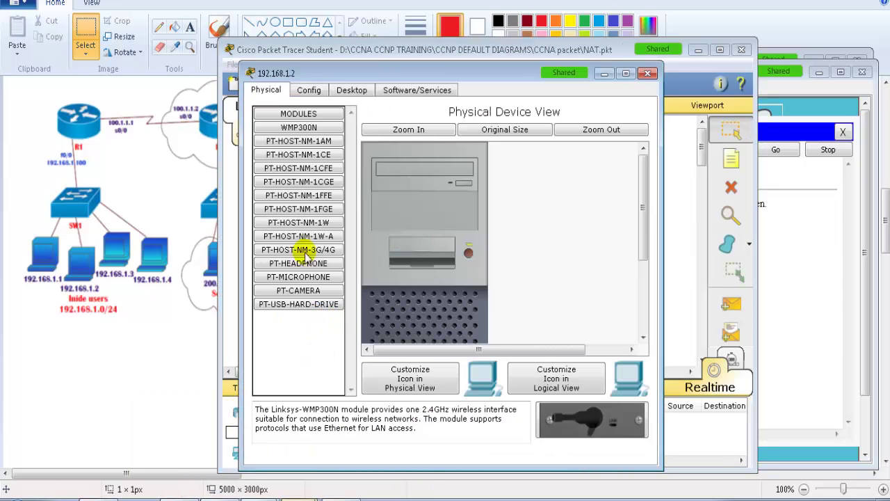
pyautogui.click(351, 90)
pyautogui.click(295, 142)
pyautogui.click(616, 116)
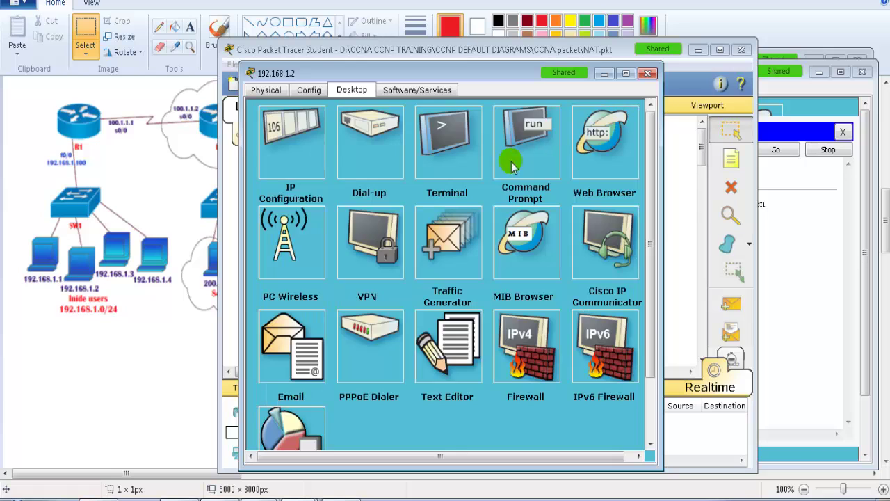
pyautogui.click(590, 139)
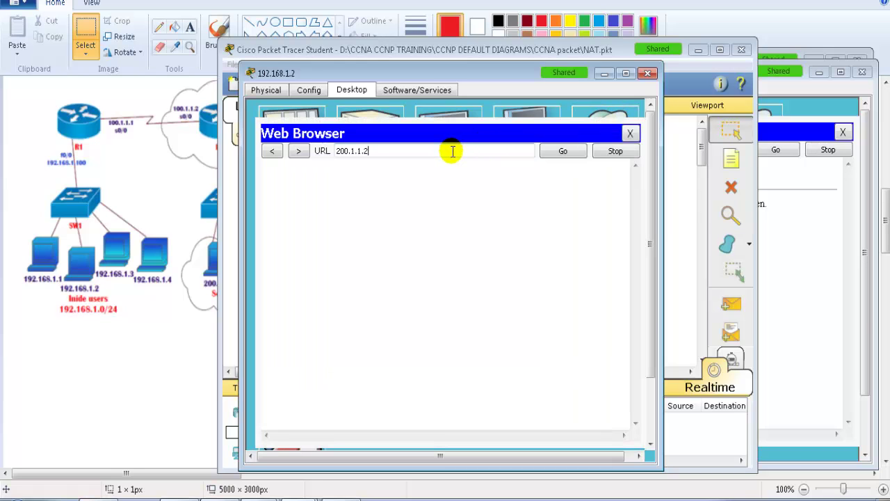
pyautogui.click(560, 152)
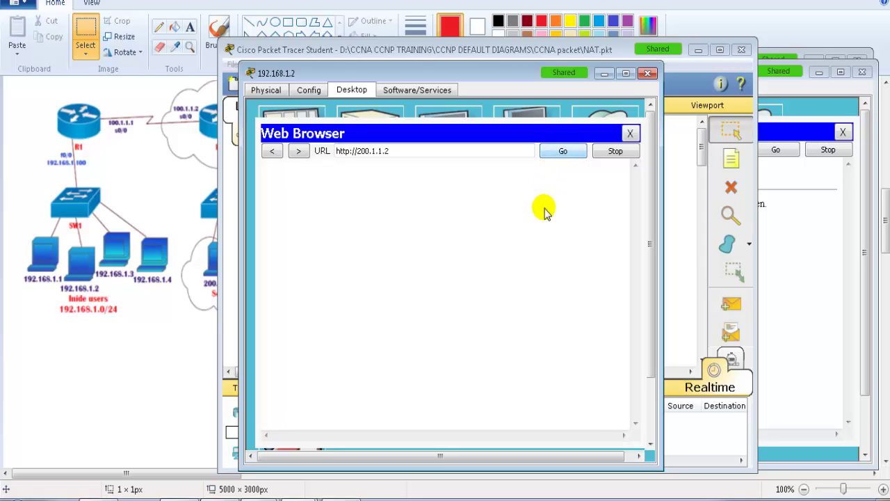
# Open the command prompt of server 192.168.1.3 and ping 200.1.1.1.
pyautogui.click(687, 206)
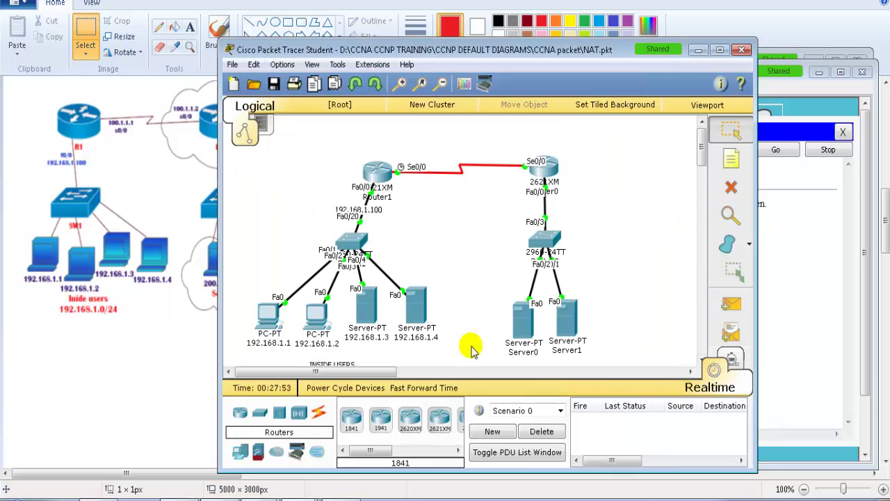
pyautogui.click(366, 316)
pyautogui.click(398, 89)
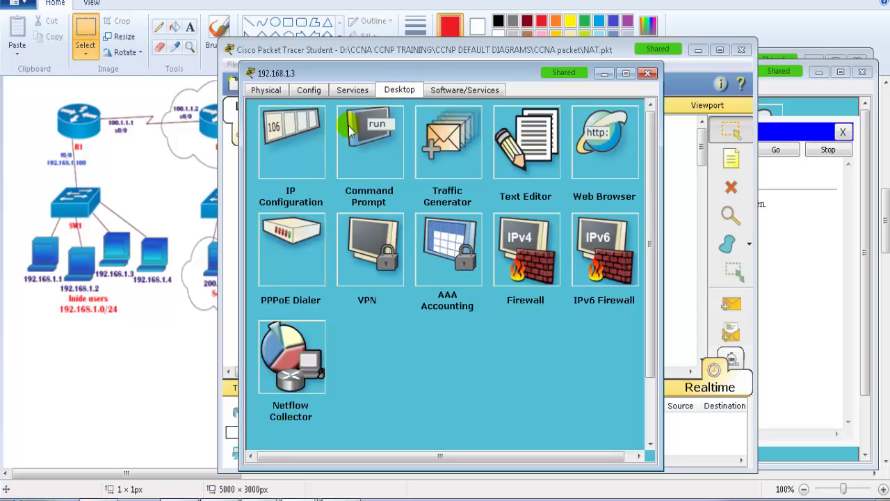
pyautogui.click(394, 157)
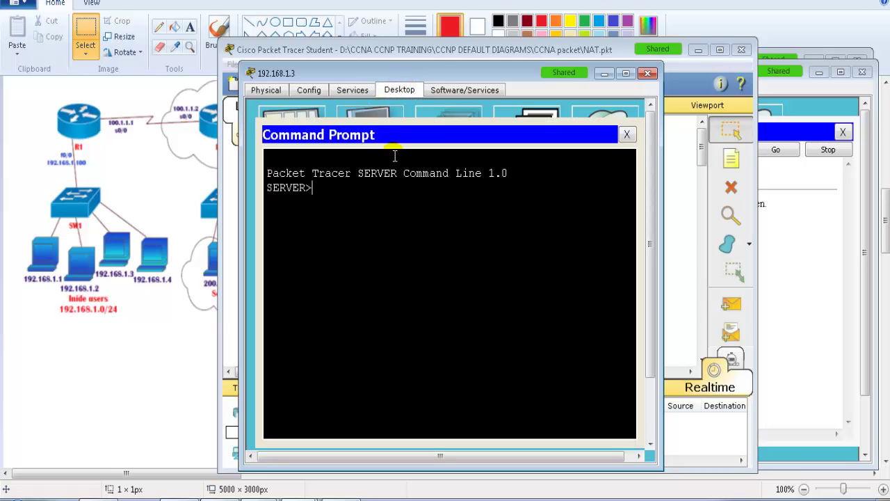
pyautogui.rightClick(412, 217)
pyautogui.click(422, 240)
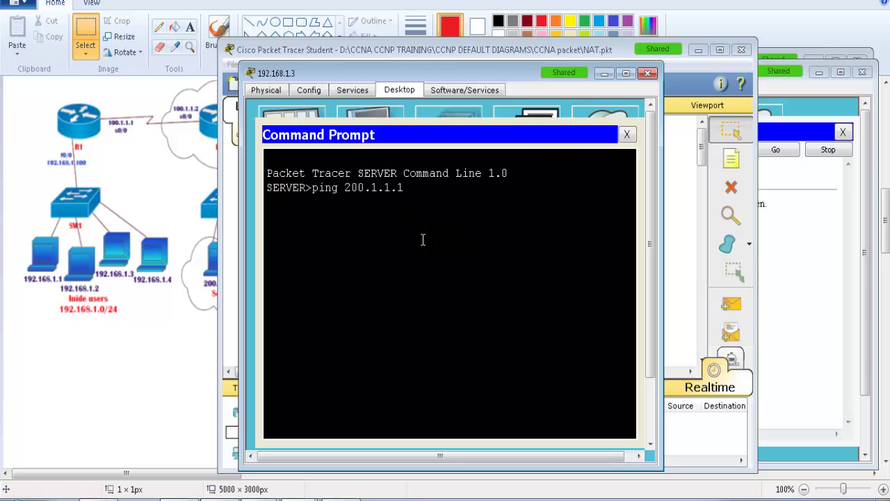
pyautogui.press('Return')
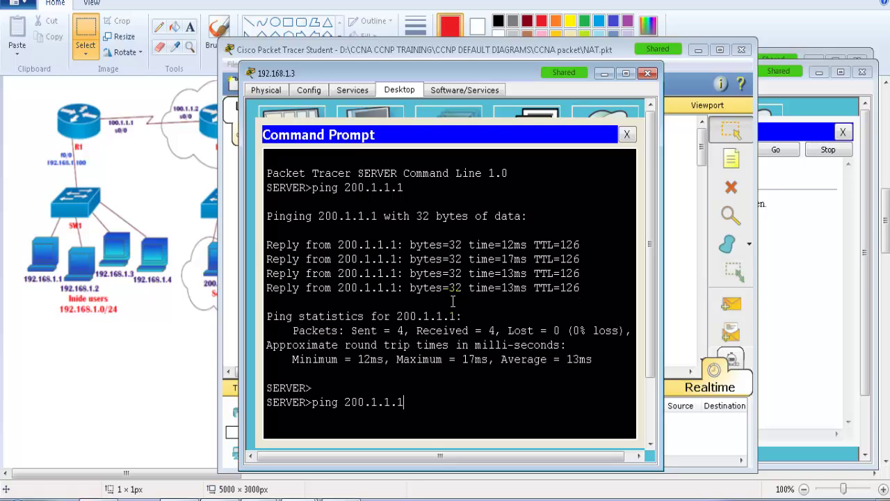
# Open server 192.168.1.4 from the topology and check its IP configuration.
pyautogui.click(670, 215)
pyautogui.click(420, 306)
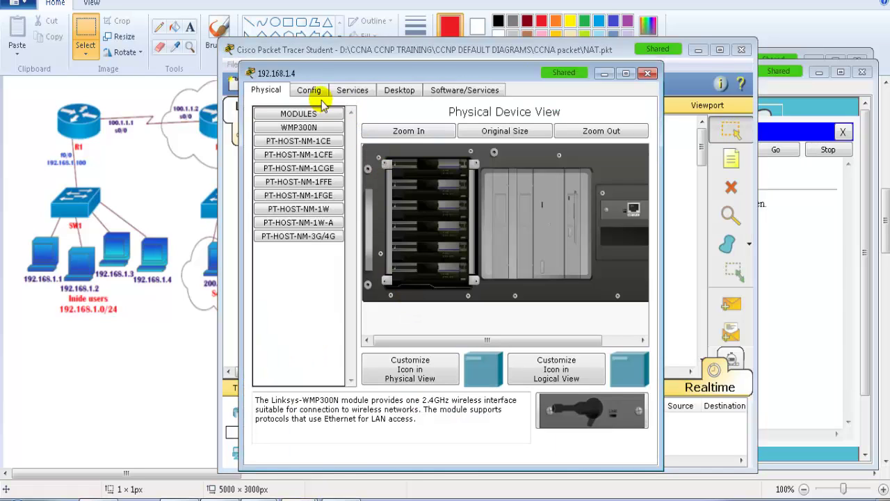
pyautogui.click(311, 89)
pyautogui.click(395, 89)
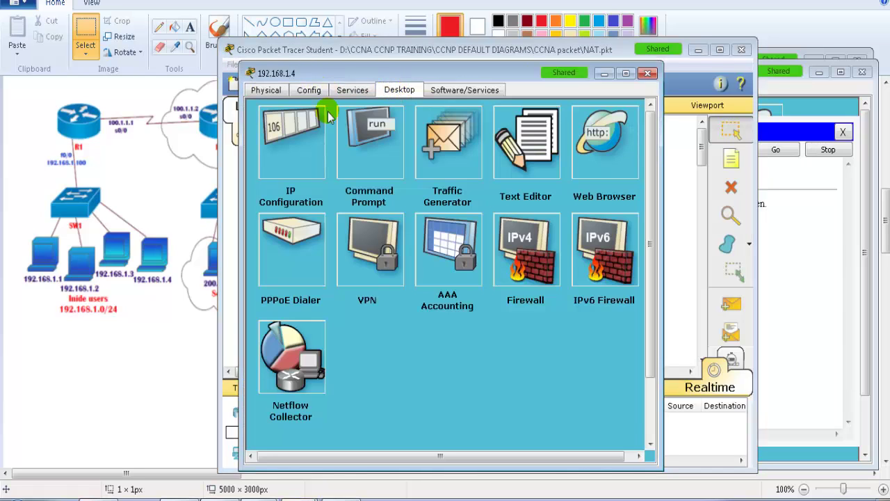
pyautogui.click(296, 136)
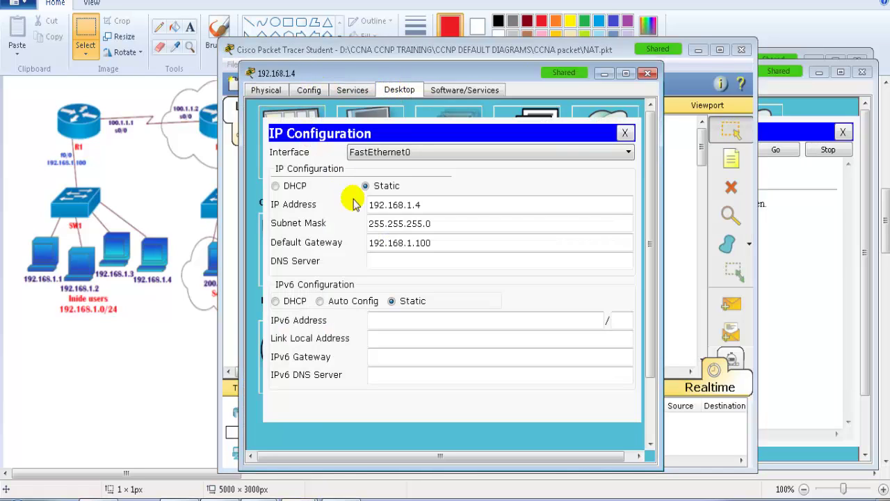
pyautogui.click(623, 135)
# Ping 200.1.1.1 from the command prompt of server 192.168.1.4.
pyautogui.click(377, 150)
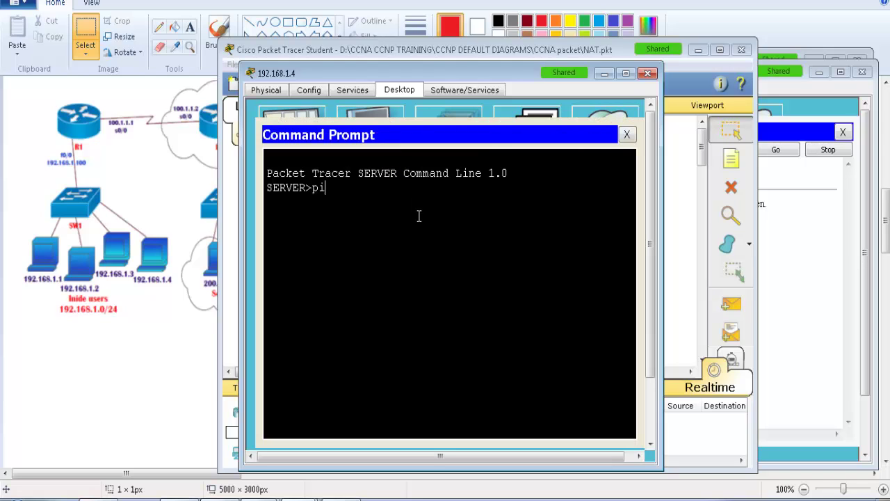
pyautogui.rightClick(420, 218)
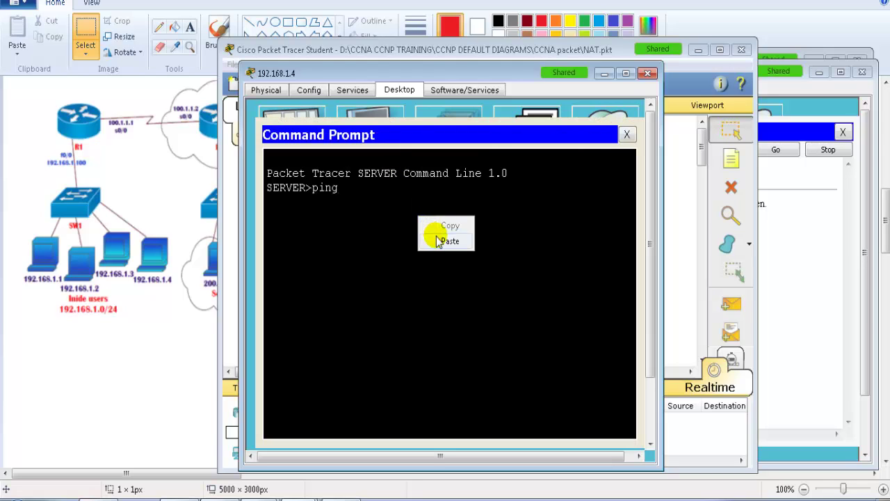
pyautogui.click(448, 241)
pyautogui.press('Return')
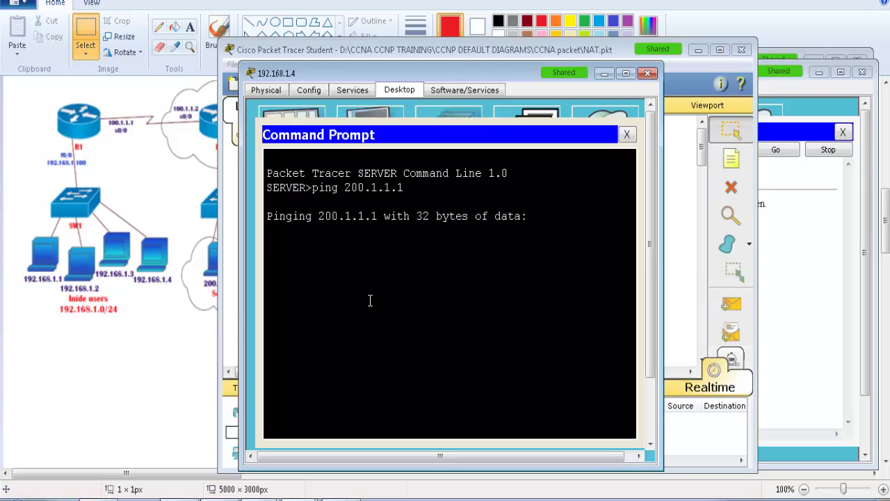
# Return to Router1's command line and display the NAT table again with sh ip nat translations.
pyautogui.click(682, 218)
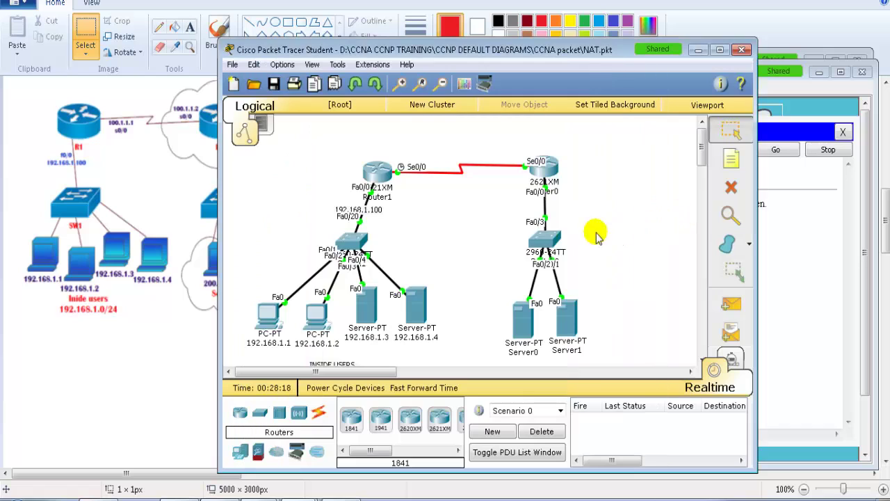
pyautogui.click(377, 179)
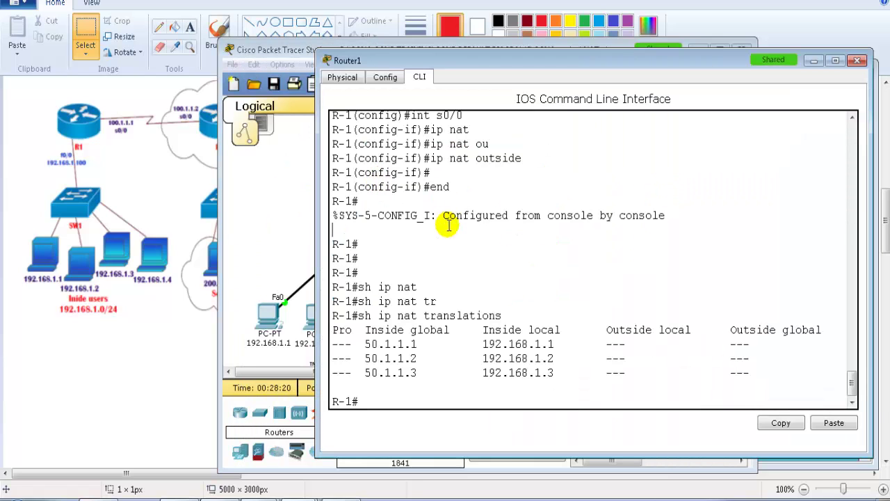
pyautogui.press('Return')
pyautogui.press('Up')
pyautogui.press('Return')
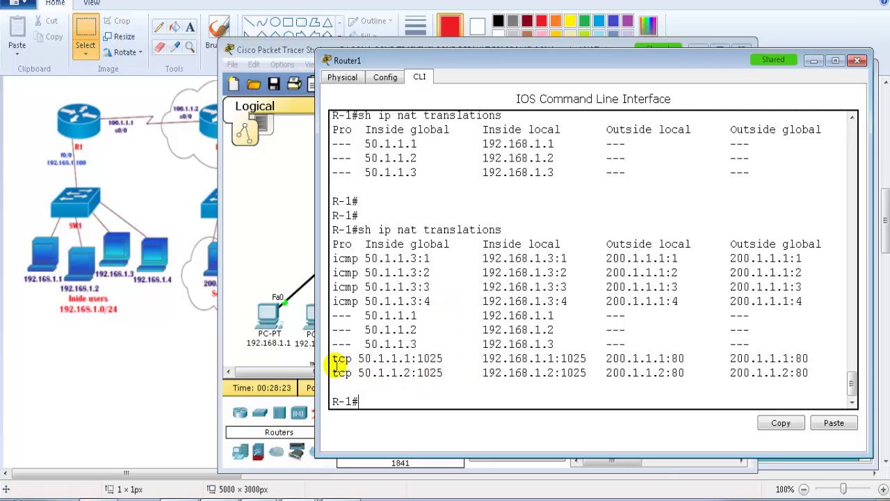
# Highlight the two tcp translations, circle their inside addresses and port 80 labelled http, and clear the annotations.
pyautogui.moveTo(333, 358); pyautogui.dragTo(786, 393)
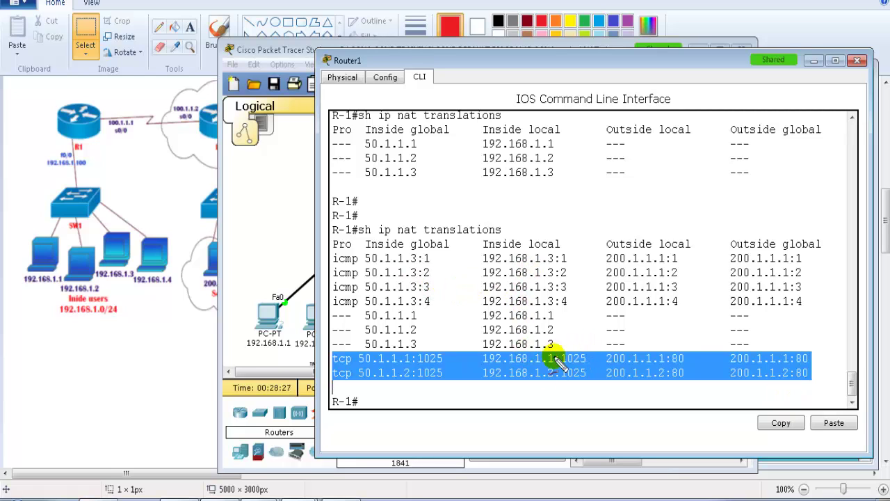
pyautogui.moveTo(559, 352)
pyautogui.mouseDown()
pyautogui.moveTo(521, 338)
pyautogui.moveTo(489, 345)
pyautogui.moveTo(470, 365)
pyautogui.moveTo(475, 378)
pyautogui.moveTo(533, 391)
pyautogui.moveTo(560, 344)
pyautogui.mouseUp()
pyautogui.moveTo(454, 379)
pyautogui.mouseDown()
pyautogui.moveTo(451, 357)
pyautogui.moveTo(444, 347)
pyautogui.moveTo(370, 339)
pyautogui.moveTo(355, 367)
pyautogui.moveTo(388, 395)
pyautogui.moveTo(436, 351)
pyautogui.mouseUp()
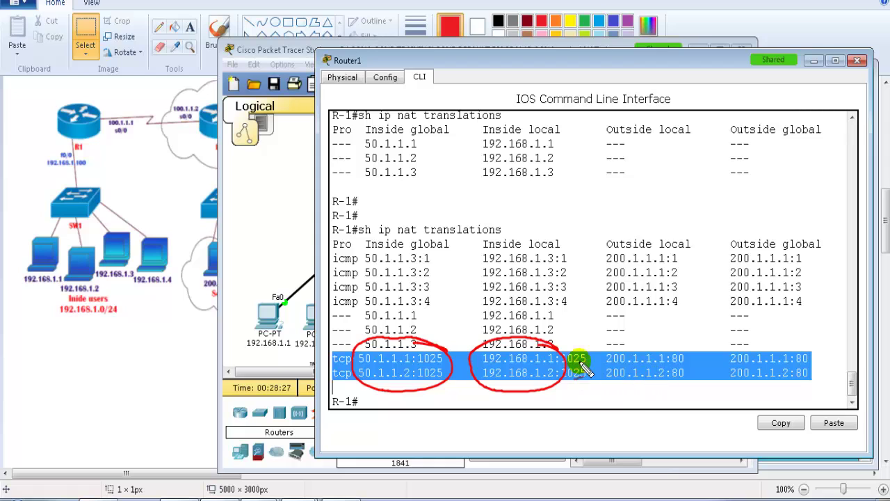
pyautogui.moveTo(562, 356)
pyautogui.mouseDown()
pyautogui.moveTo(634, 342)
pyautogui.moveTo(682, 363)
pyautogui.moveTo(676, 356)
pyautogui.moveTo(677, 403)
pyautogui.mouseUp()
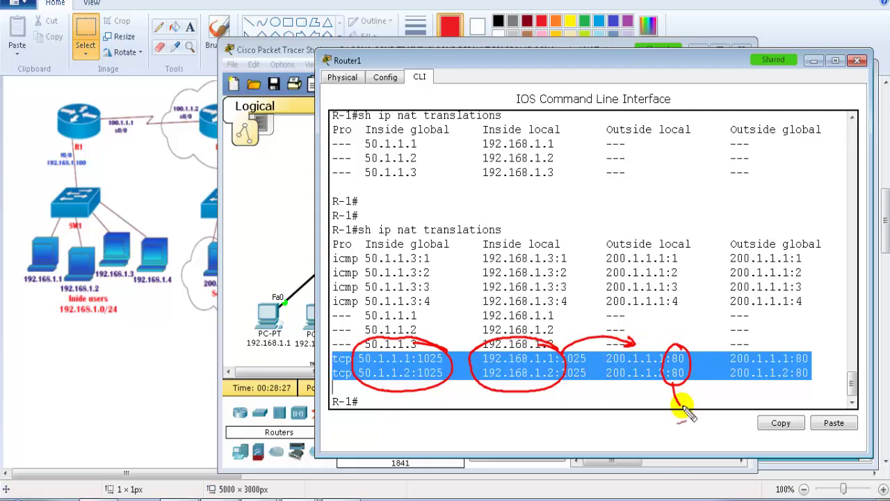
pyautogui.moveTo(689, 338)
pyautogui.mouseDown()
pyautogui.moveTo(703, 327)
pyautogui.moveTo(724, 333)
pyautogui.moveTo(721, 341)
pyautogui.mouseUp()
pyautogui.moveTo(716, 324); pyautogui.dragTo(729, 327)
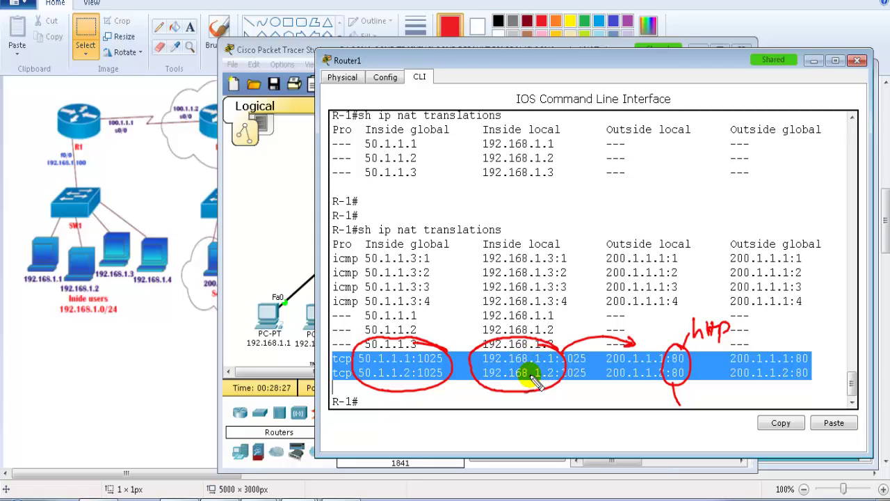
pyautogui.moveTo(624, 388); pyautogui.dragTo(635, 379)
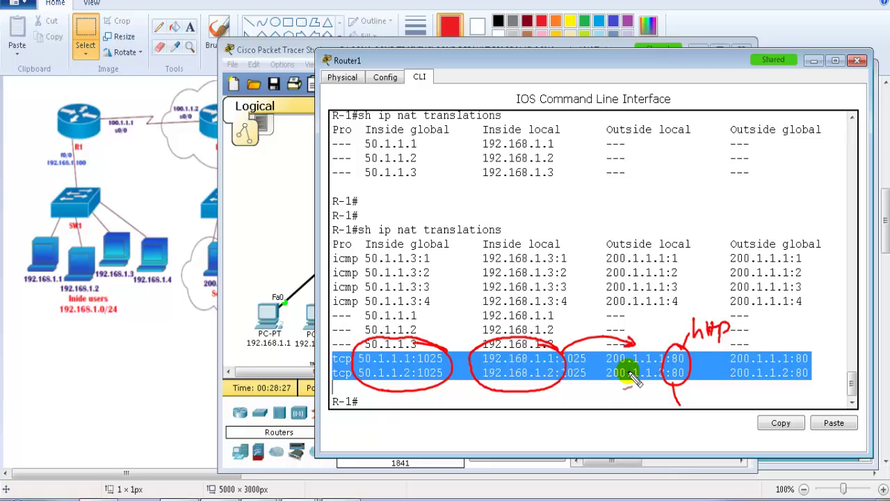
pyautogui.press('Escape')
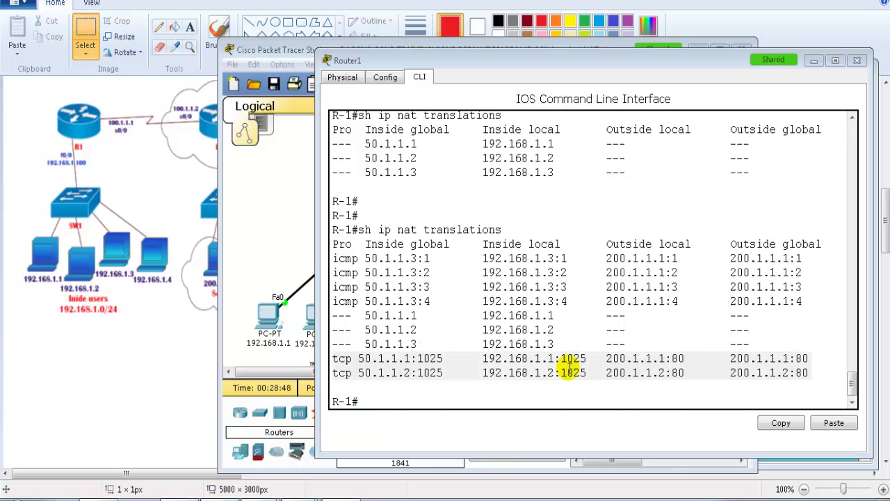
# Highlight the icmp translations, encircle their inside and outside addresses with upward arrows from the inside ones, and clear the annotations.
pyautogui.moveTo(338, 258); pyautogui.dragTo(602, 303)
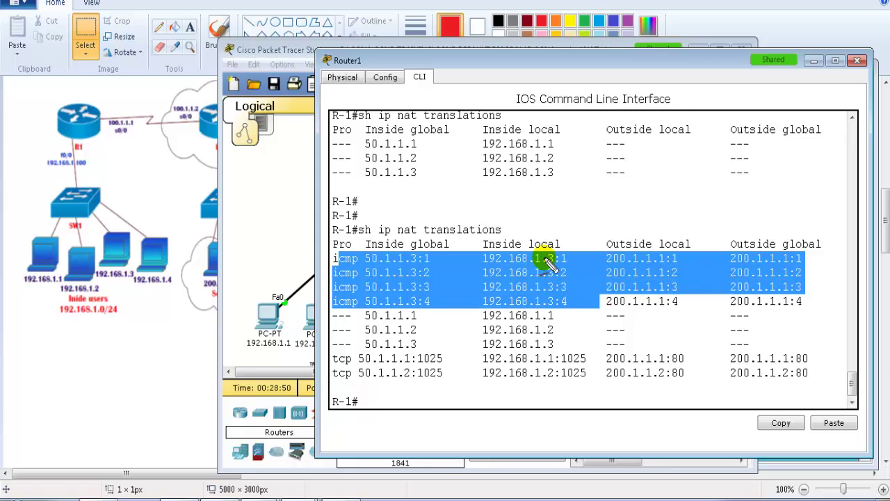
pyautogui.moveTo(557, 240)
pyautogui.mouseDown()
pyautogui.moveTo(485, 253)
pyautogui.moveTo(530, 256)
pyautogui.moveTo(522, 207)
pyautogui.moveTo(529, 217)
pyautogui.mouseUp()
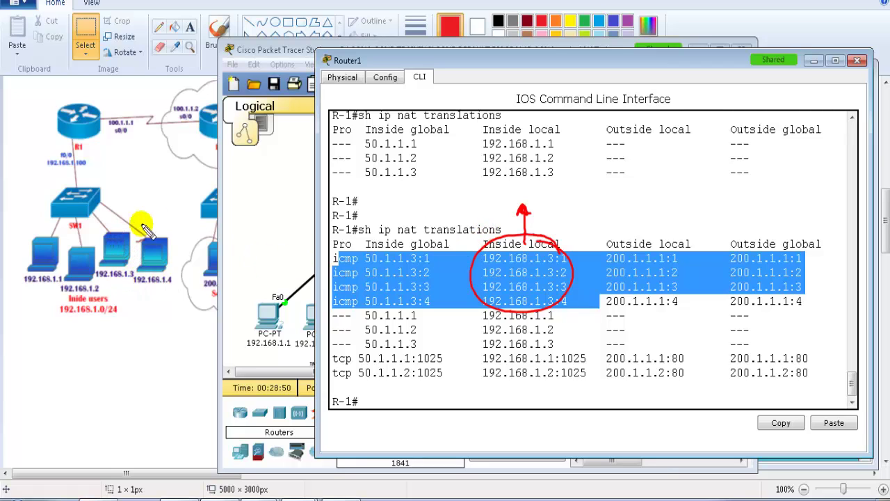
pyautogui.moveTo(431, 251)
pyautogui.mouseDown()
pyautogui.moveTo(358, 264)
pyautogui.moveTo(407, 242)
pyautogui.moveTo(408, 206)
pyautogui.moveTo(416, 216)
pyautogui.mouseUp()
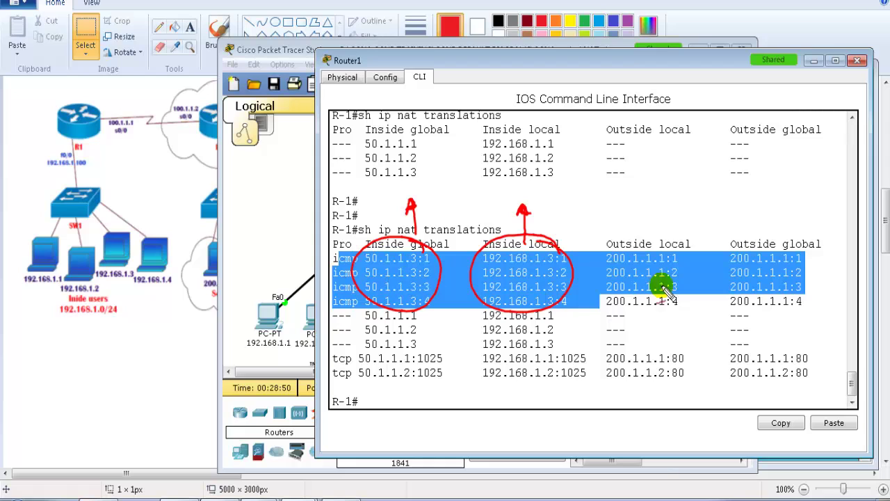
pyautogui.moveTo(801, 257)
pyautogui.mouseDown()
pyautogui.moveTo(703, 235)
pyautogui.moveTo(638, 292)
pyautogui.moveTo(803, 258)
pyautogui.mouseUp()
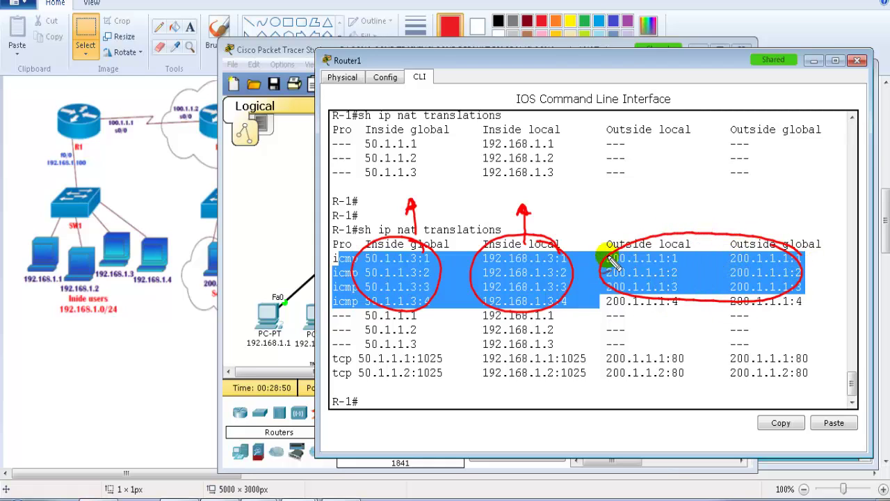
pyautogui.press('Escape')
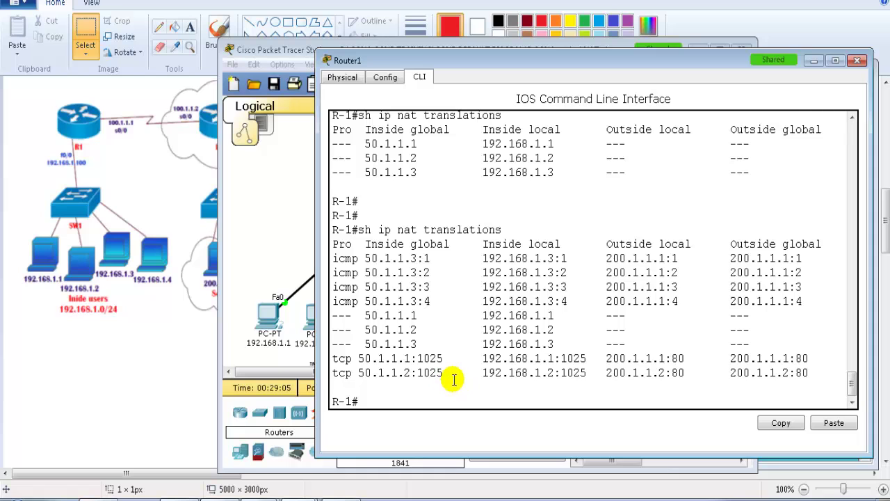
# Reopen Router1's command line from the topology and enter global configuration mode with conf.
pyautogui.click(283, 213)
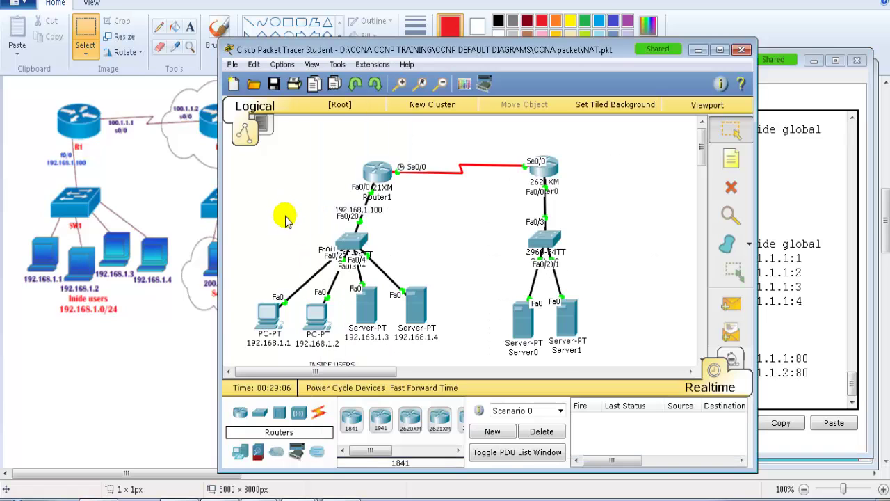
pyautogui.click(379, 174)
pyautogui.press('Return')
pyautogui.press('Return')
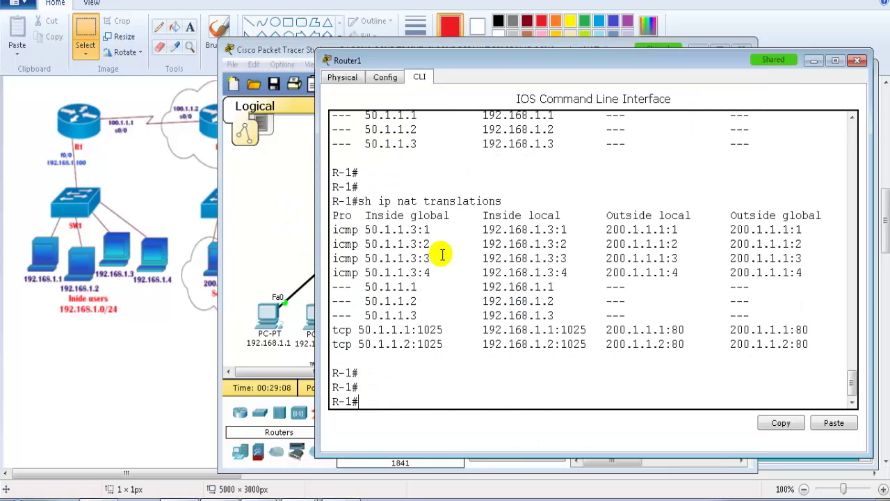
pyautogui.write('conf')
pyautogui.press('Return')
# Add the mapping ip nat inside source static 192.168.1.4 50.1.1.4 on R-1 and end configuration mode.
pyautogui.write('ip nat')
pyautogui.press('Tab')
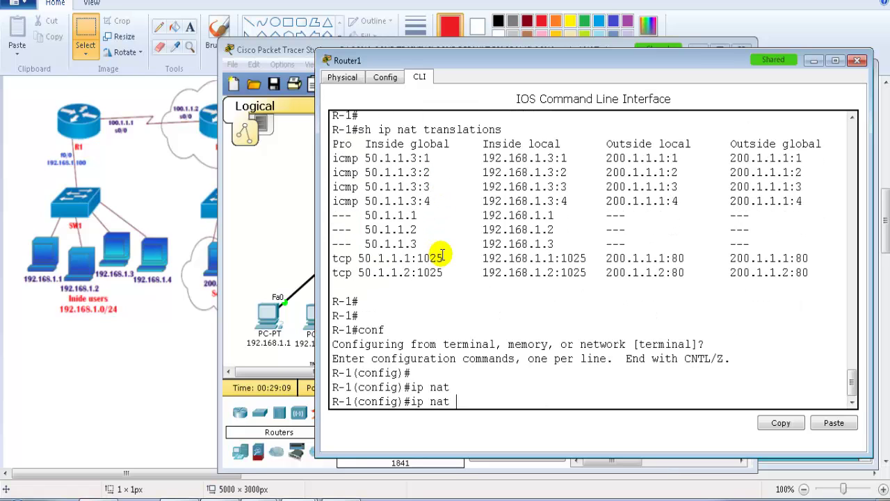
pyautogui.write('in')
pyautogui.press('Tab')
pyautogui.write('sou')
pyautogui.press('Tab')
pyautogui.write('s')
pyautogui.press('Tab')
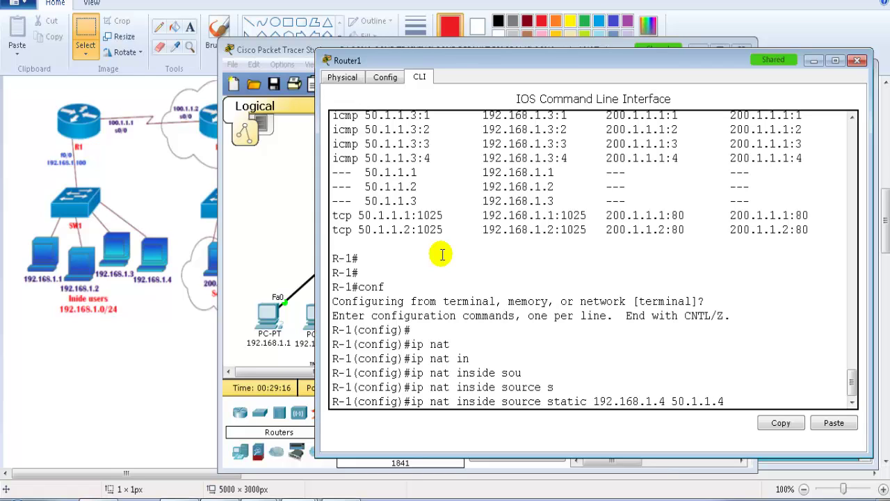
pyautogui.press('Return')
pyautogui.press('Return')
pyautogui.write('end')
pyautogui.press('Return')
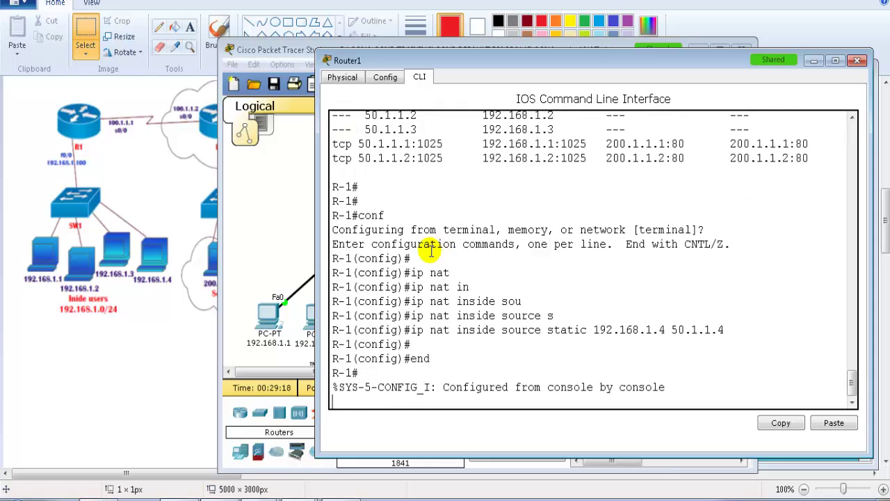
# Ping 200.1.1.1 again from the command prompt of 192.168.1.4 and return to Router1's command line.
pyautogui.click(244, 224)
pyautogui.click(397, 297)
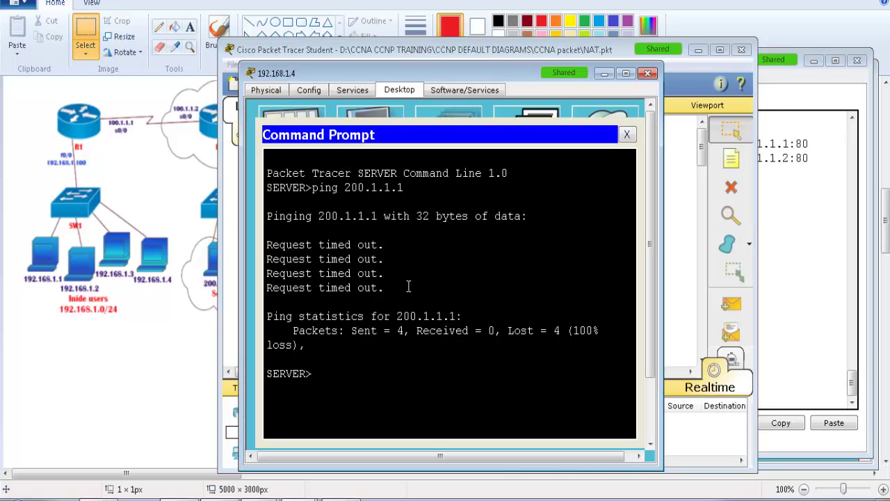
pyautogui.press('Return')
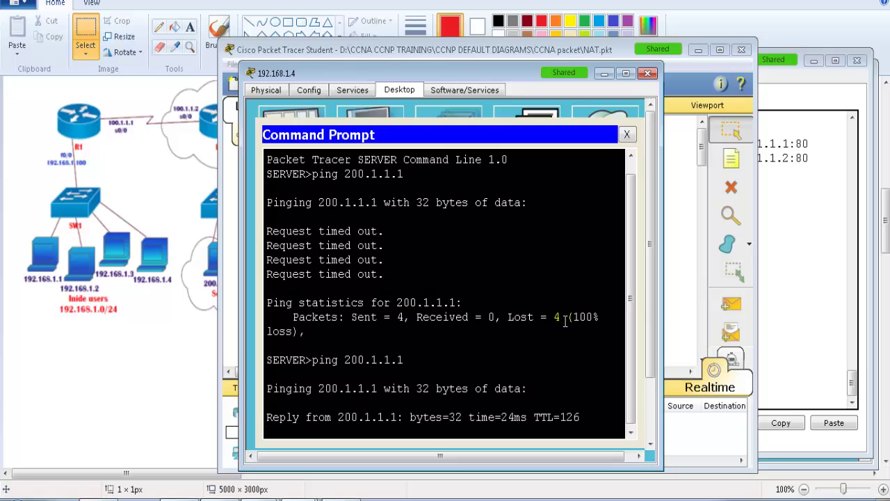
pyautogui.click(685, 285)
pyautogui.click(768, 271)
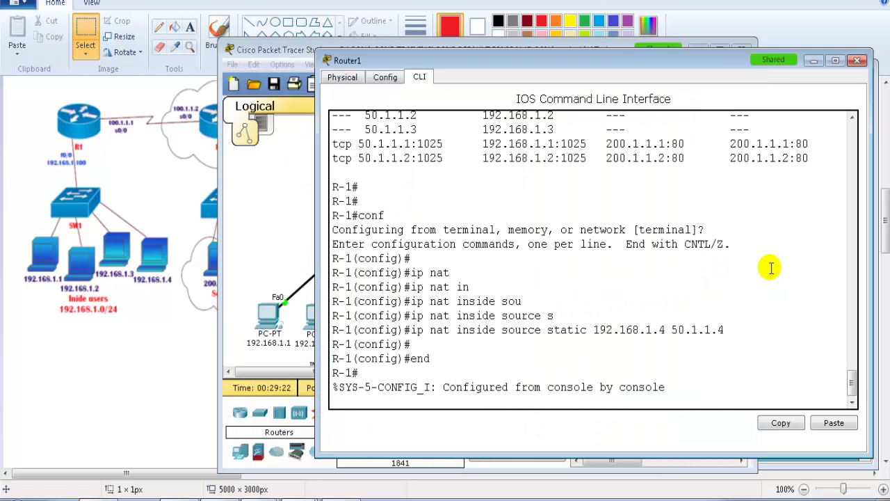
pyautogui.press('Return')
pyautogui.write('conf')
pyautogui.press('Return')
pyautogui.press('Return')
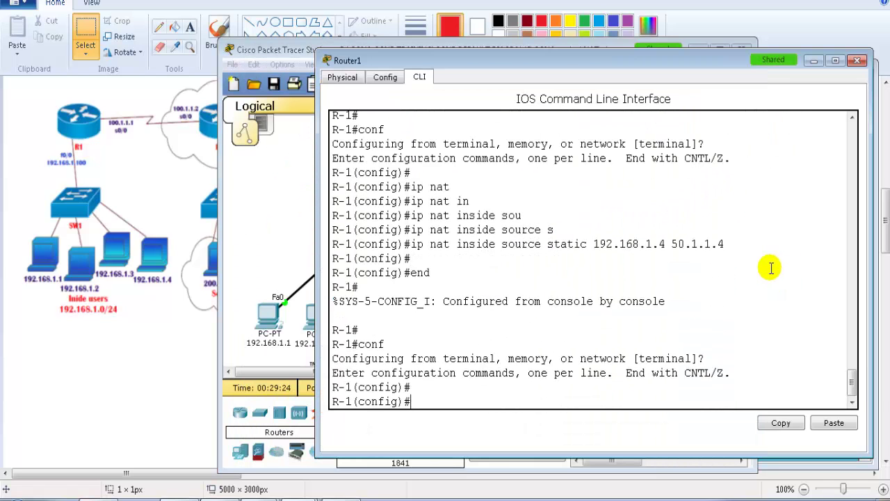
pyautogui.press('Return')
pyautogui.write('end')
pyautogui.press('Return')
# List R-1's NAT translations with sh ip nat translations.
pyautogui.press('Return')
pyautogui.write('sh ip nat translations')
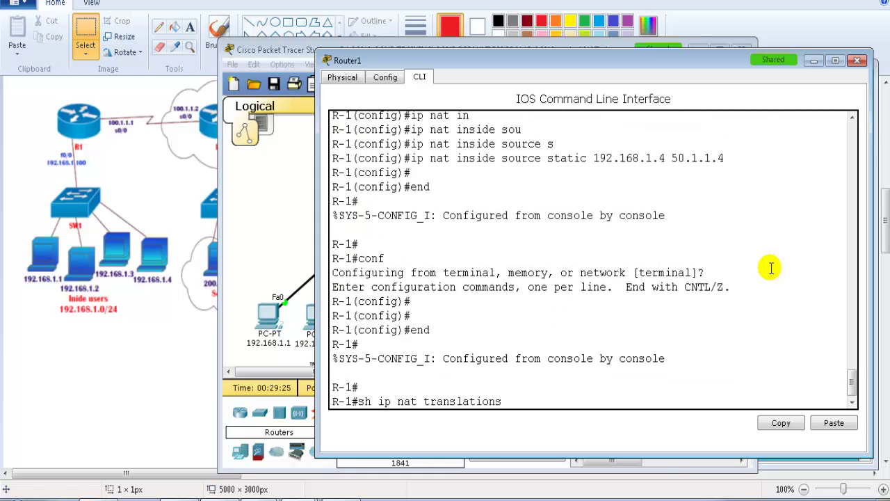
pyautogui.press('Return')
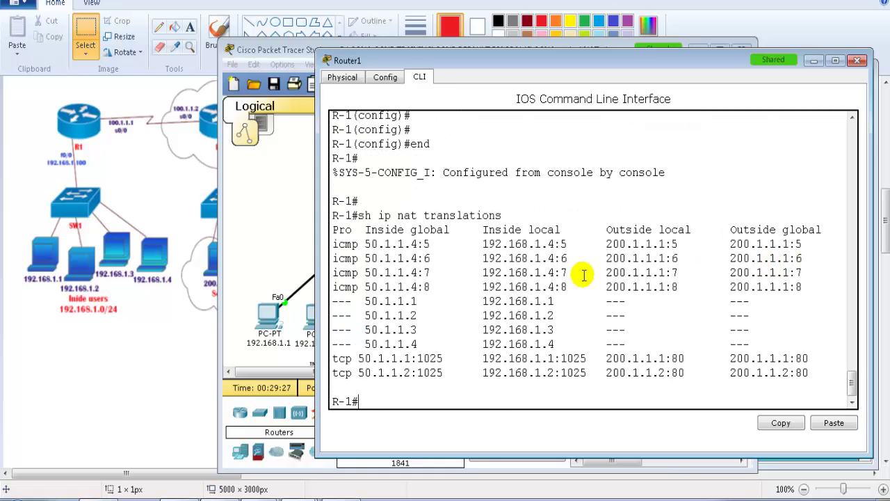
# Highlight the two tcp translations and the icmp translations for 192.168.1.4 in the NAT table.
pyautogui.moveTo(580, 284)
pyautogui.mouseDown()
pyautogui.moveTo(401, 258)
pyautogui.moveTo(447, 255)
pyautogui.moveTo(413, 256)
pyautogui.moveTo(452, 244)
pyautogui.moveTo(583, 274)
pyautogui.mouseUp()
pyautogui.moveTo(345, 244); pyautogui.dragTo(388, 380)
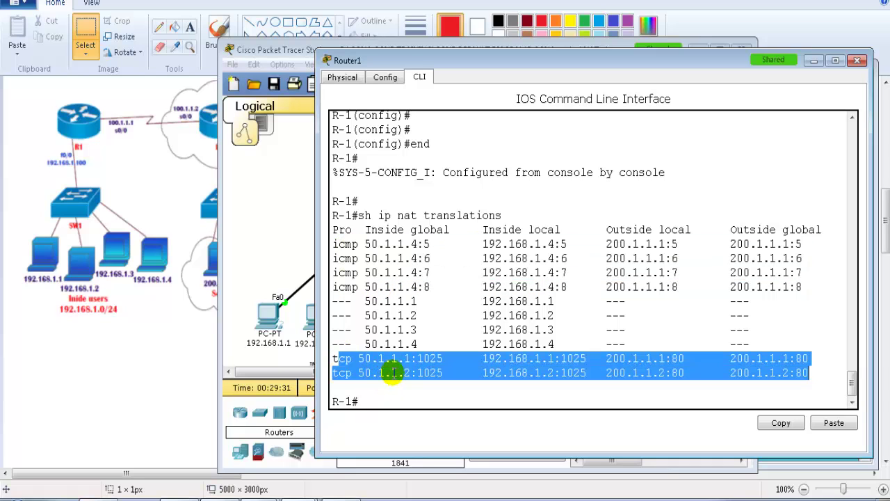
pyautogui.moveTo(383, 243); pyautogui.dragTo(603, 287)
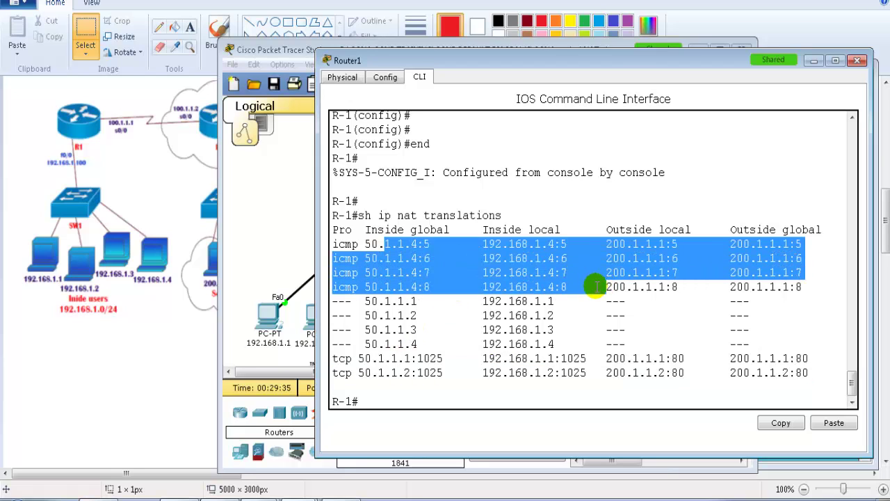
# Switch to the Paint diagram and draw red arrows from a circled 1.1 past R1, labelled 50.1.1.1, through ISP to server 200.1.1.1.
pyautogui.click(87, 239)
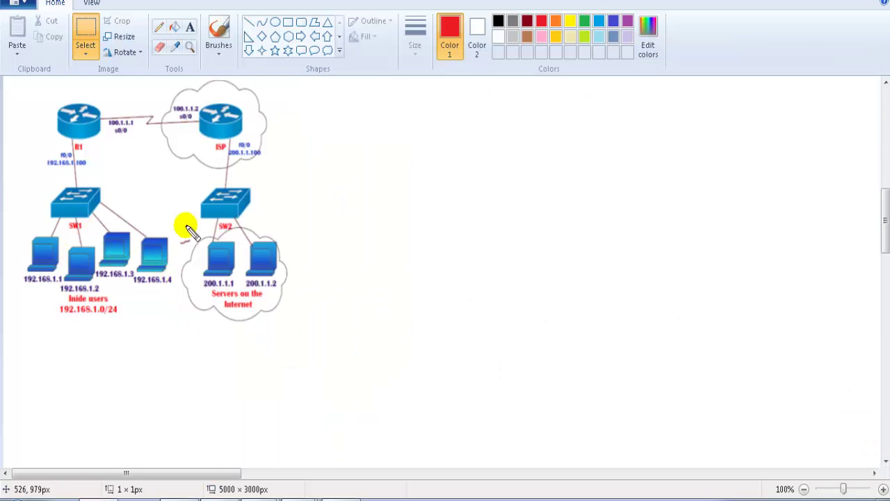
pyautogui.moveTo(51, 306)
pyautogui.mouseDown()
pyautogui.moveTo(69, 291)
pyautogui.moveTo(39, 285)
pyautogui.moveTo(61, 282)
pyautogui.moveTo(47, 288)
pyautogui.moveTo(31, 271)
pyautogui.moveTo(22, 225)
pyautogui.moveTo(27, 162)
pyautogui.moveTo(43, 122)
pyautogui.moveTo(82, 96)
pyautogui.moveTo(131, 93)
pyautogui.moveTo(102, 67)
pyautogui.moveTo(141, 79)
pyautogui.mouseUp()
pyautogui.moveTo(148, 60); pyautogui.dragTo(150, 77)
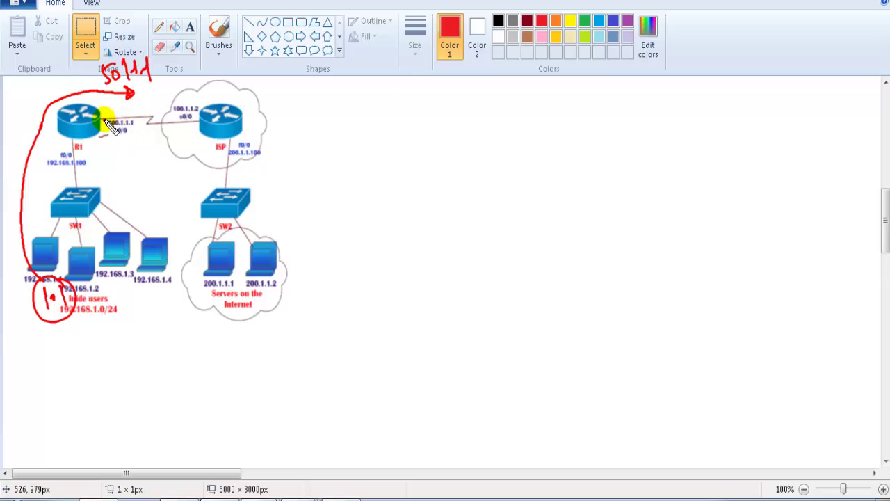
pyautogui.moveTo(103, 120)
pyautogui.mouseDown()
pyautogui.moveTo(207, 106)
pyautogui.moveTo(201, 110)
pyautogui.mouseUp()
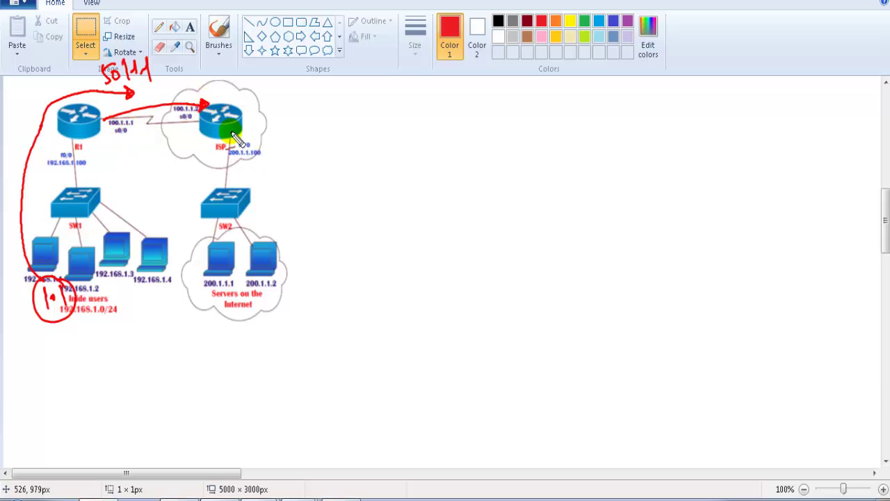
pyautogui.moveTo(235, 131)
pyautogui.mouseDown()
pyautogui.moveTo(254, 168)
pyautogui.moveTo(235, 248)
pyautogui.mouseUp()
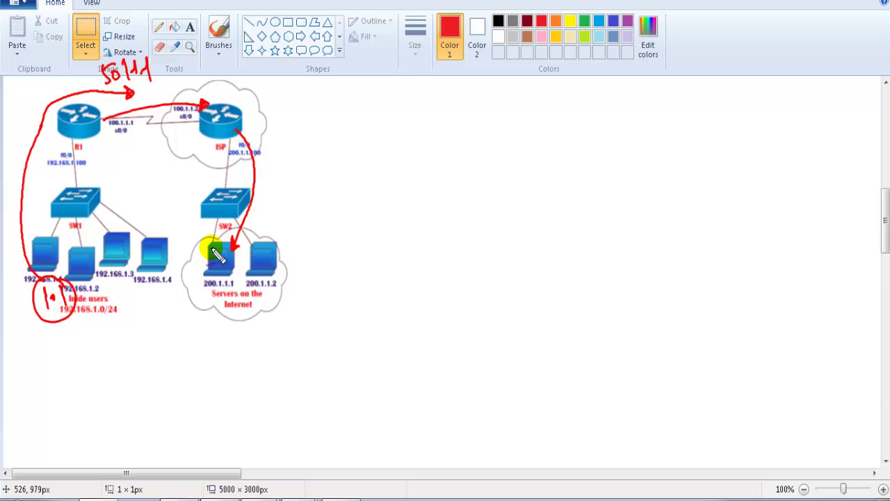
# Draw magenta return arrows from server 200.1.1.1 through ISP and R1 to the inside users, labelled Private, plus an outgoing arrow from circled R1.
pyautogui.moveTo(212, 240)
pyautogui.mouseDown()
pyautogui.moveTo(218, 139)
pyautogui.moveTo(202, 138)
pyautogui.mouseUp()
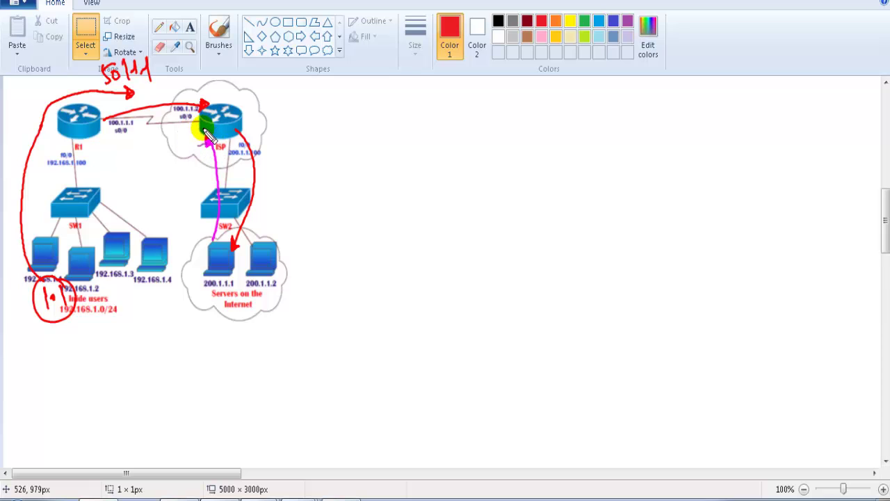
pyautogui.moveTo(200, 131)
pyautogui.mouseDown()
pyautogui.moveTo(111, 127)
pyautogui.moveTo(125, 137)
pyautogui.mouseUp()
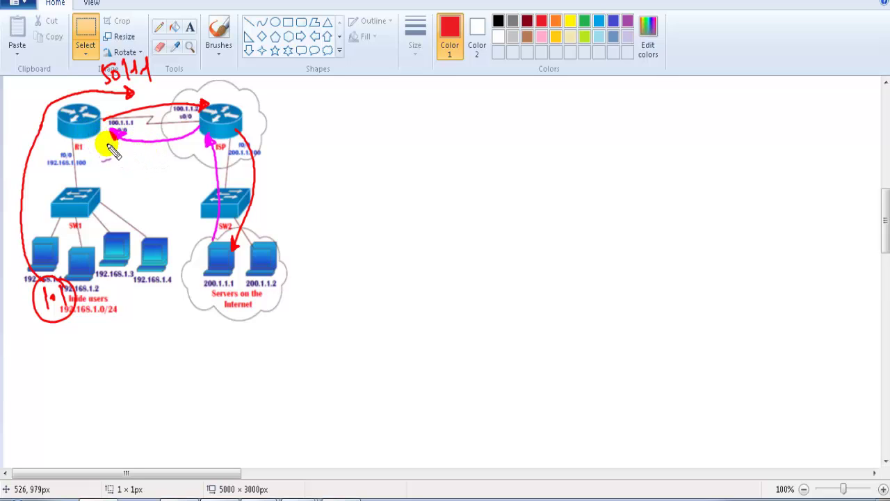
pyautogui.moveTo(94, 149)
pyautogui.mouseDown()
pyautogui.moveTo(97, 203)
pyautogui.moveTo(105, 173)
pyautogui.moveTo(147, 182)
pyautogui.moveTo(98, 216)
pyautogui.moveTo(98, 207)
pyautogui.moveTo(76, 256)
pyautogui.mouseUp()
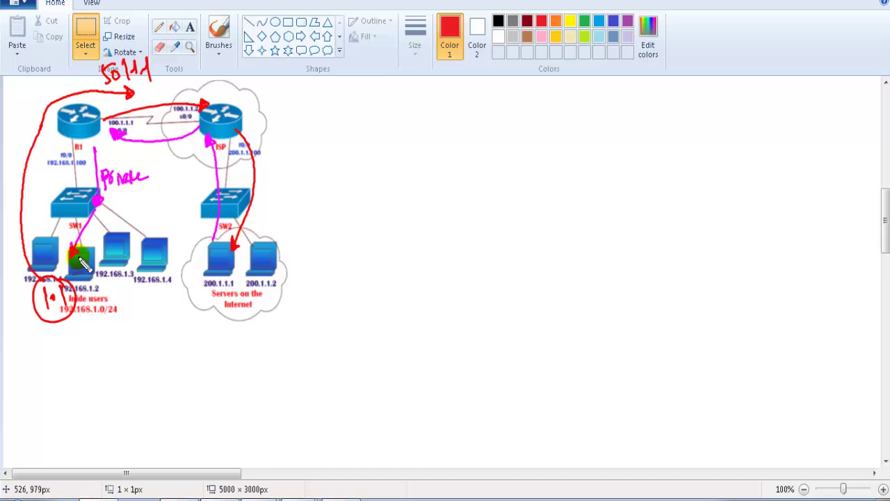
pyautogui.moveTo(97, 107)
pyautogui.mouseDown()
pyautogui.moveTo(91, 139)
pyautogui.moveTo(78, 121)
pyautogui.moveTo(76, 132)
pyautogui.moveTo(91, 137)
pyautogui.moveTo(93, 119)
pyautogui.moveTo(249, 91)
pyautogui.moveTo(355, 114)
pyautogui.mouseUp()
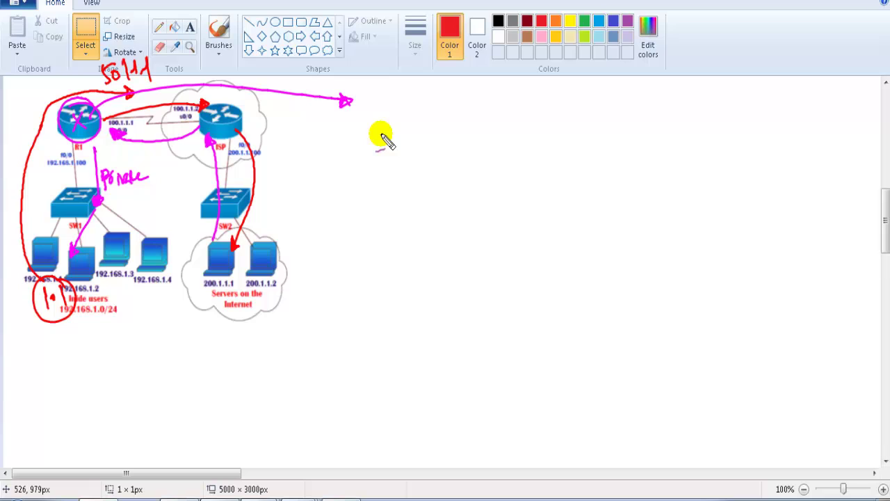